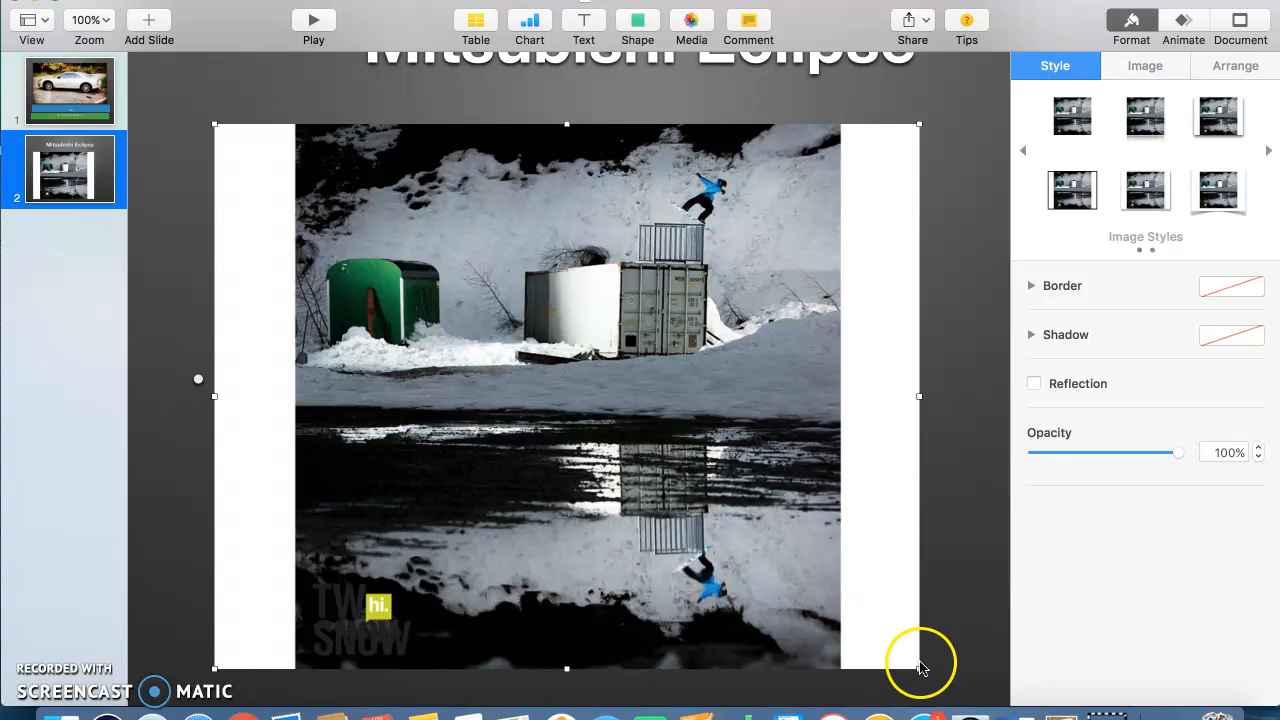
Step: Shrink the snowboarding photo into the slide's lower-right area and show the text formatting of the bullet and the title
left_click_drag(557, 271, 891, 516)
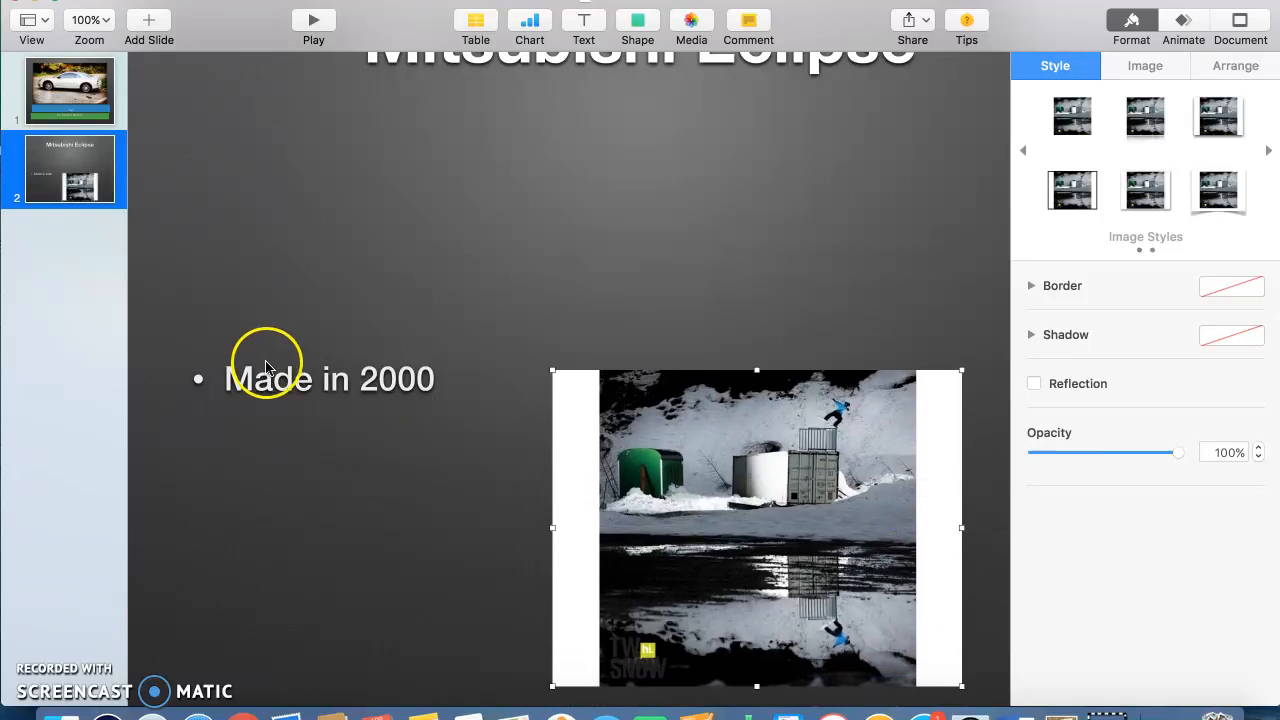
left_click(273, 385)
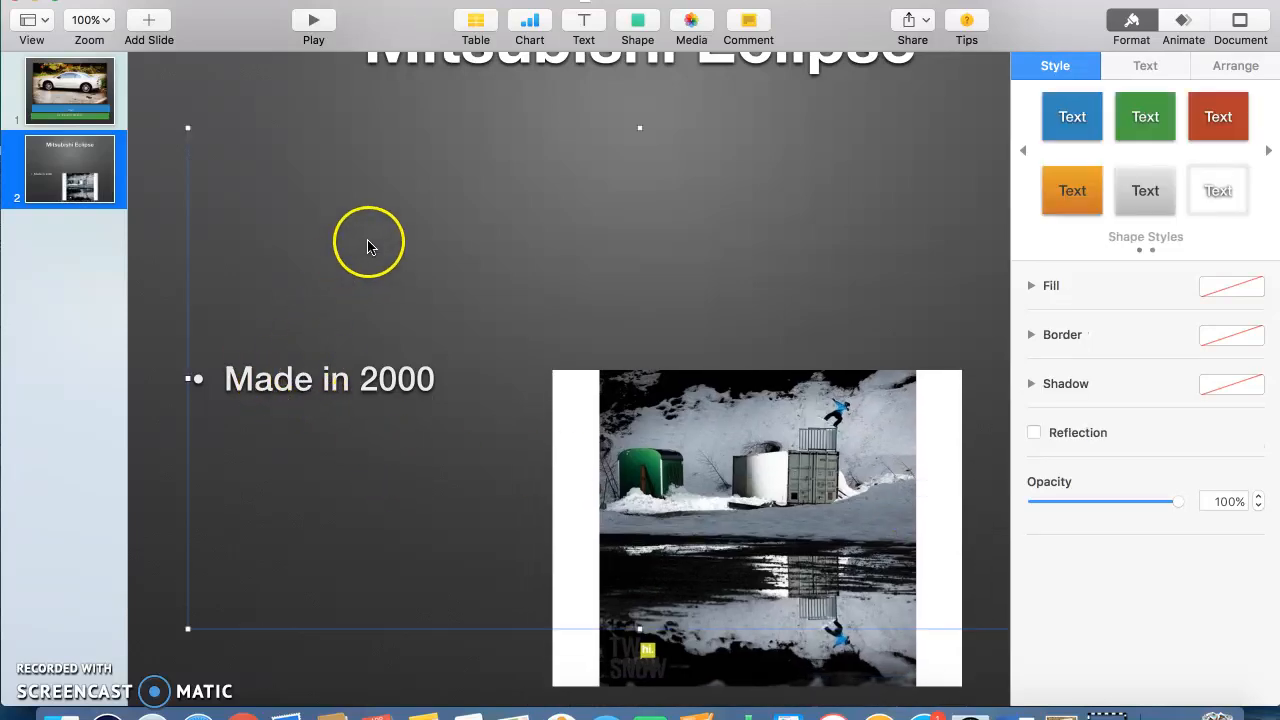
left_click(1150, 70)
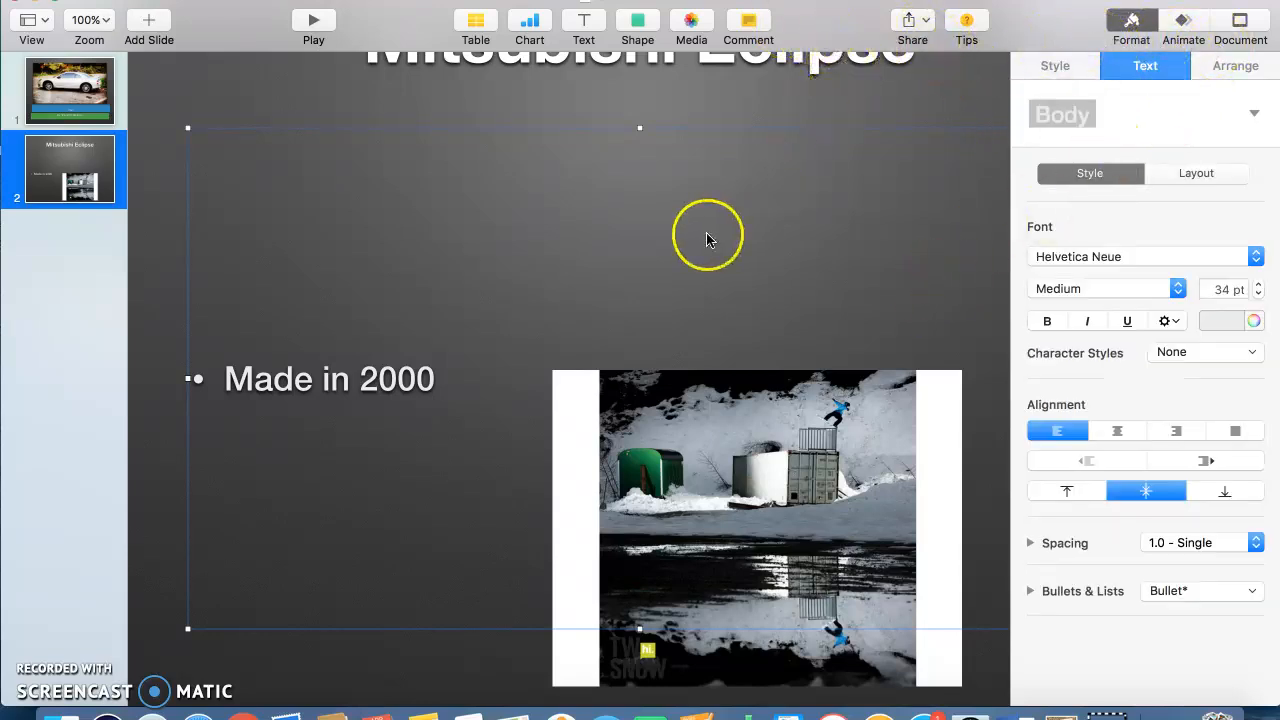
left_click(504, 94)
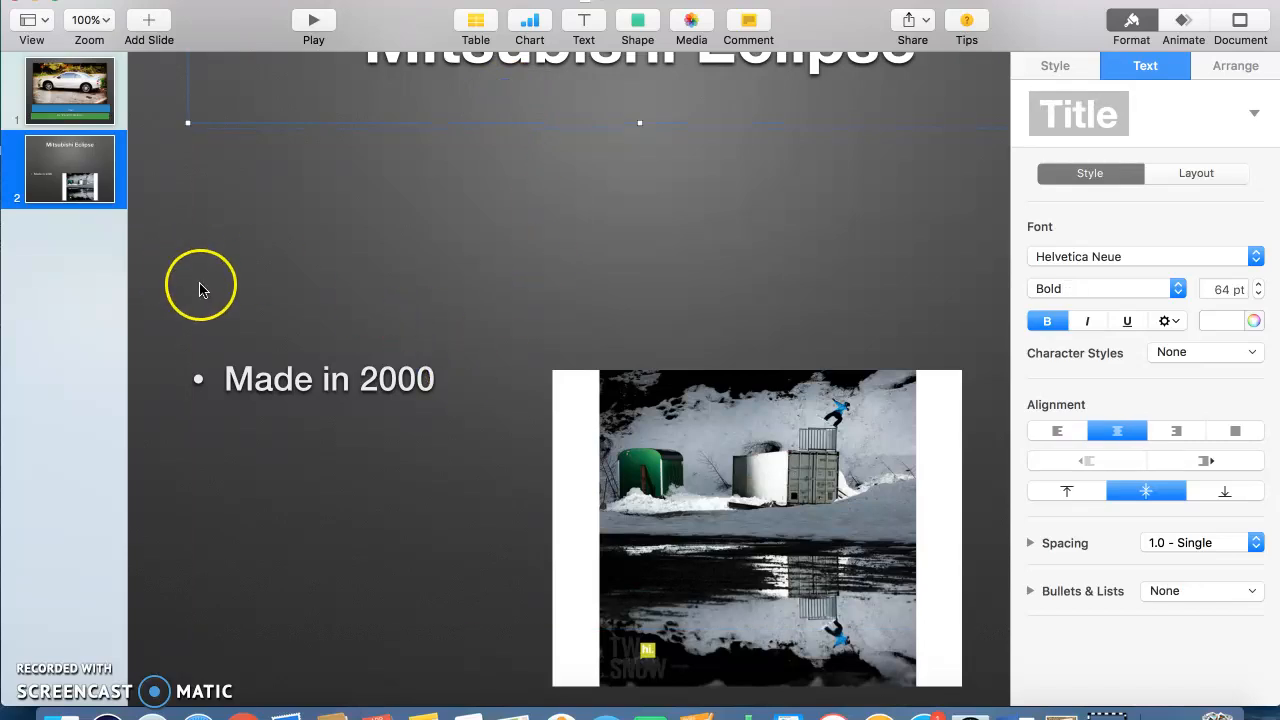
scroll(731, 303, "up", 5)
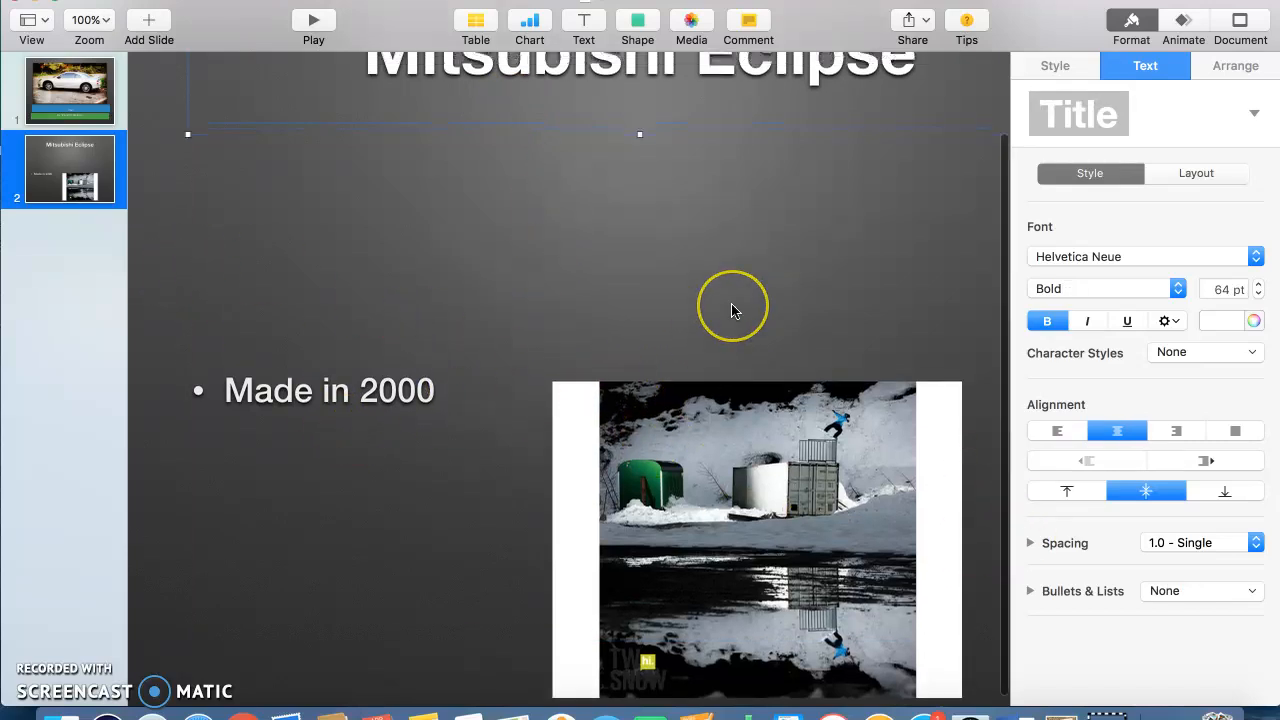
scroll(731, 304, "right", 3)
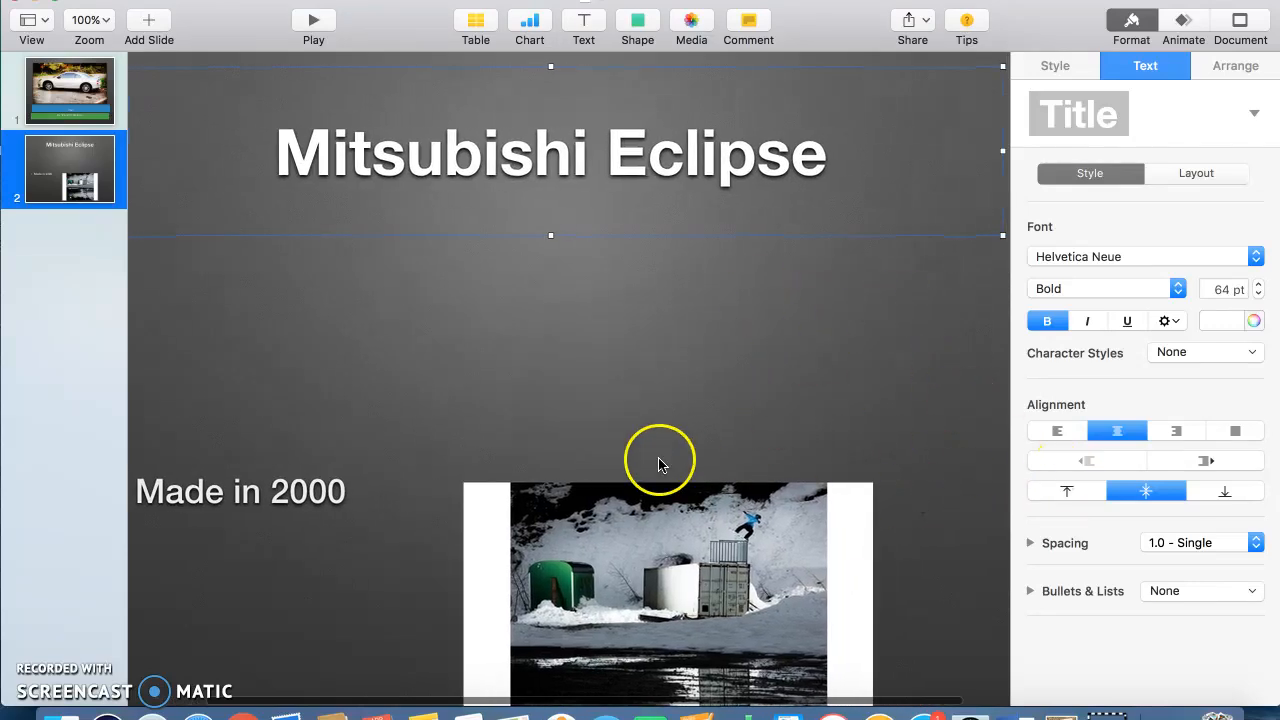
Step: Add a slide with the Photo - 3 Up layout and apply the reflection image style to its leopard photo
left_click(152, 22)
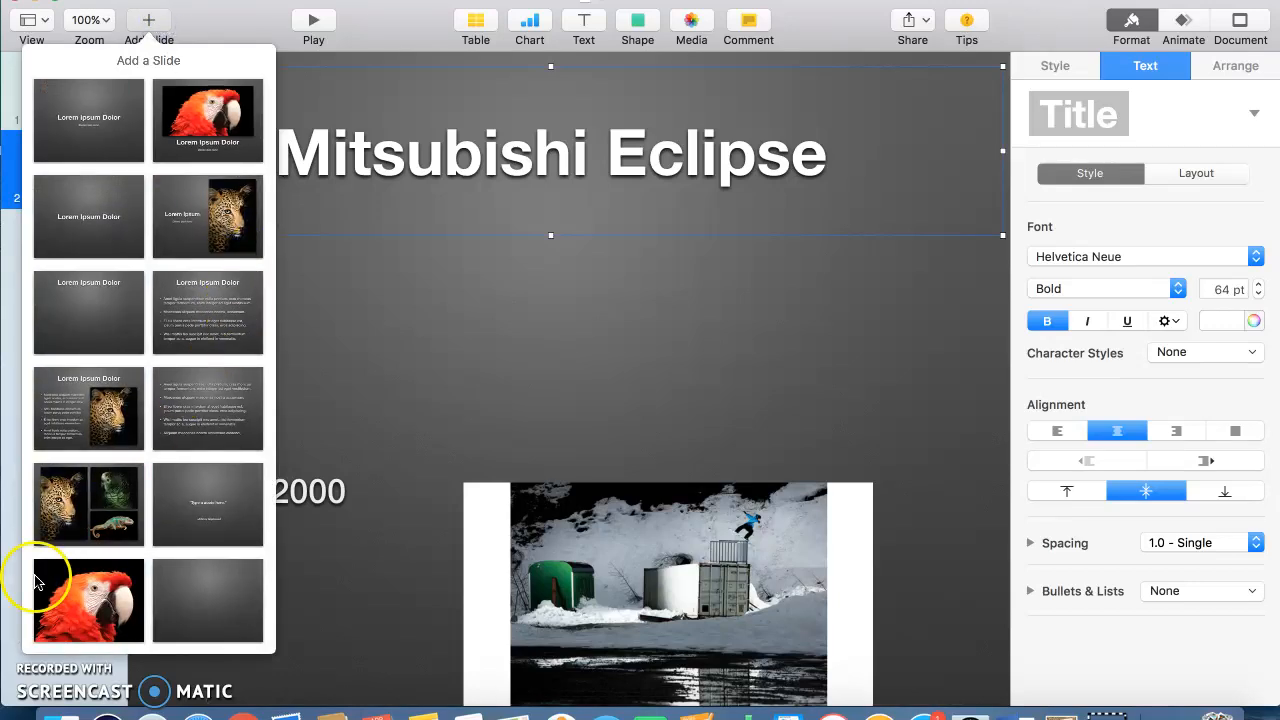
left_click(93, 518)
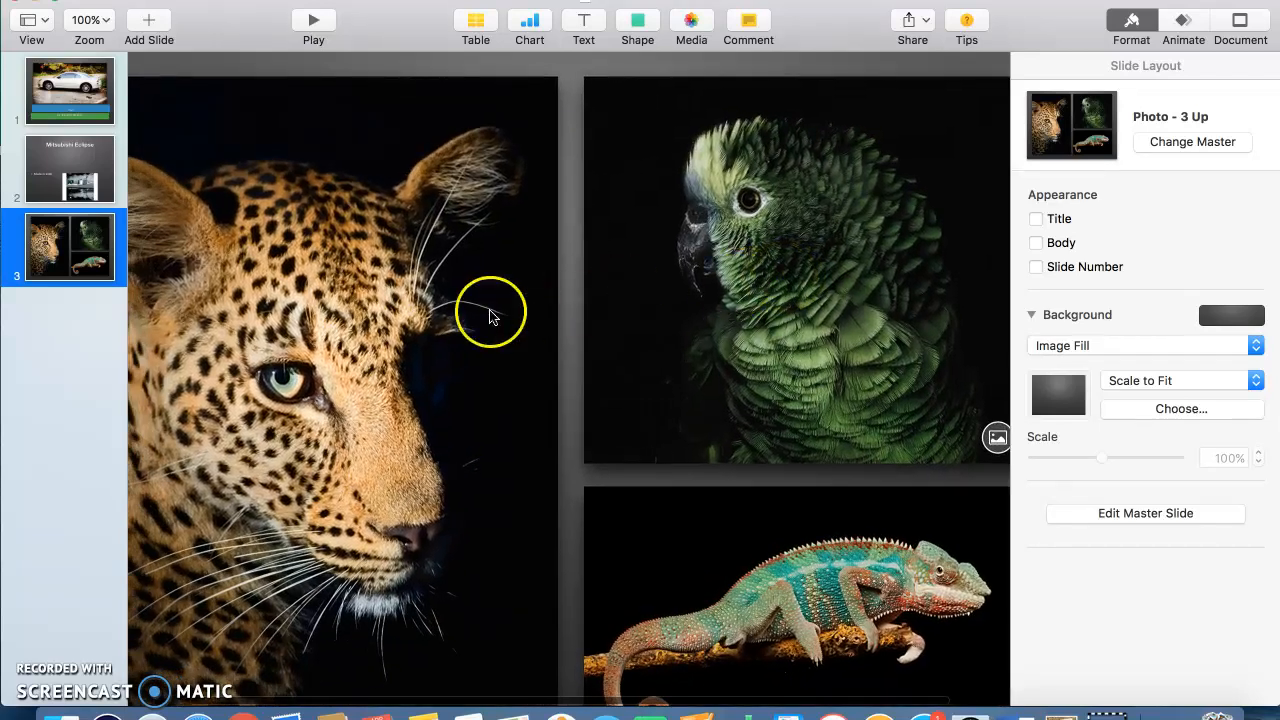
left_click(490, 316)
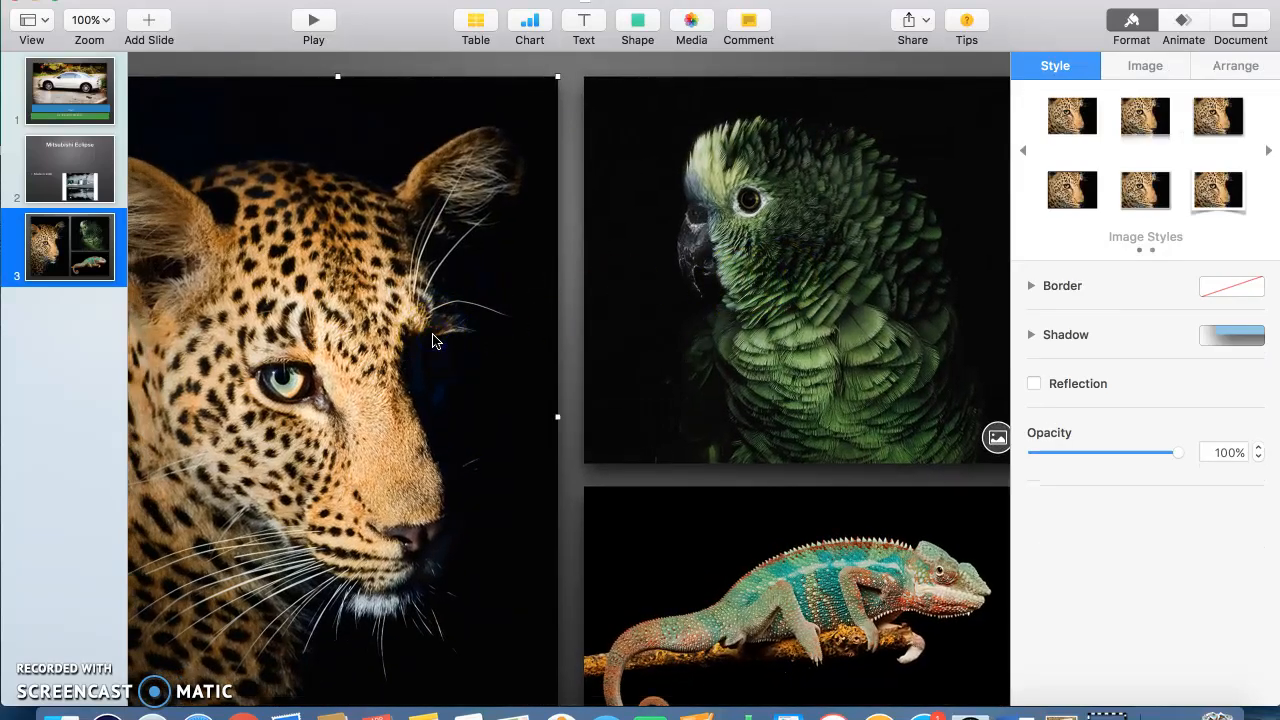
left_click(1145, 117)
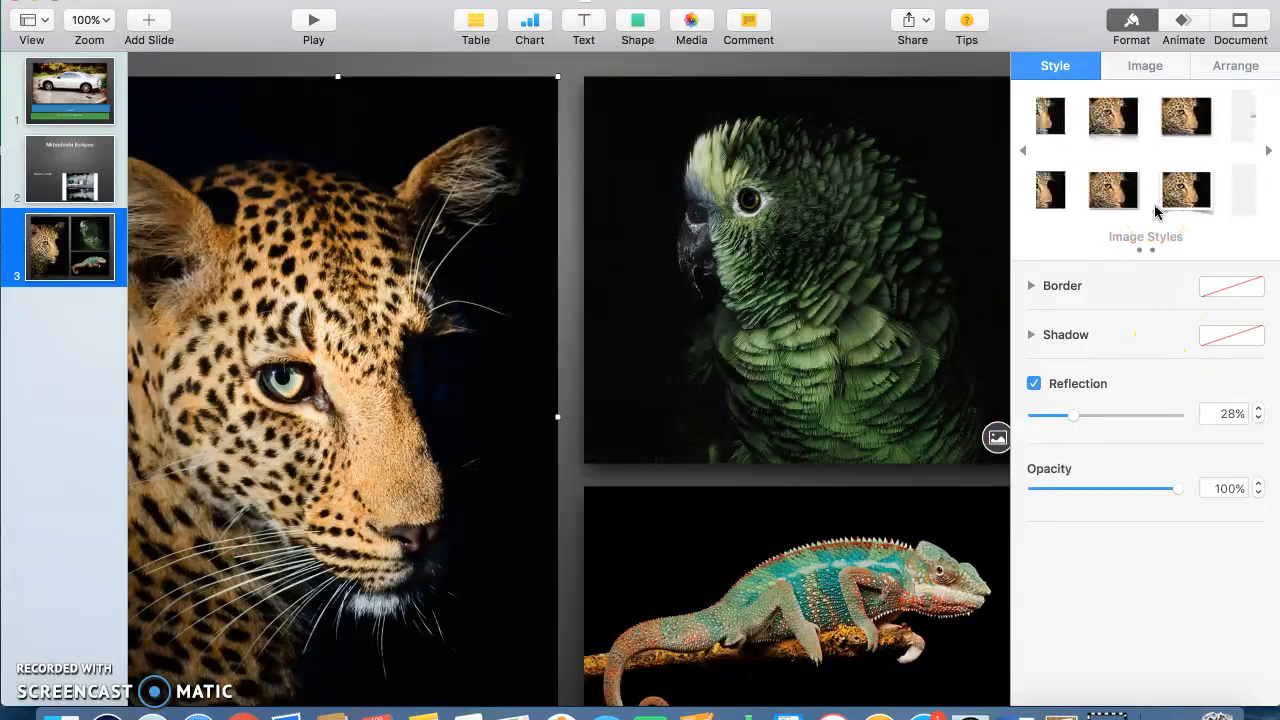
Step: Give the parrot photo a different preset shadow and a solid black line border
left_click(808, 328)
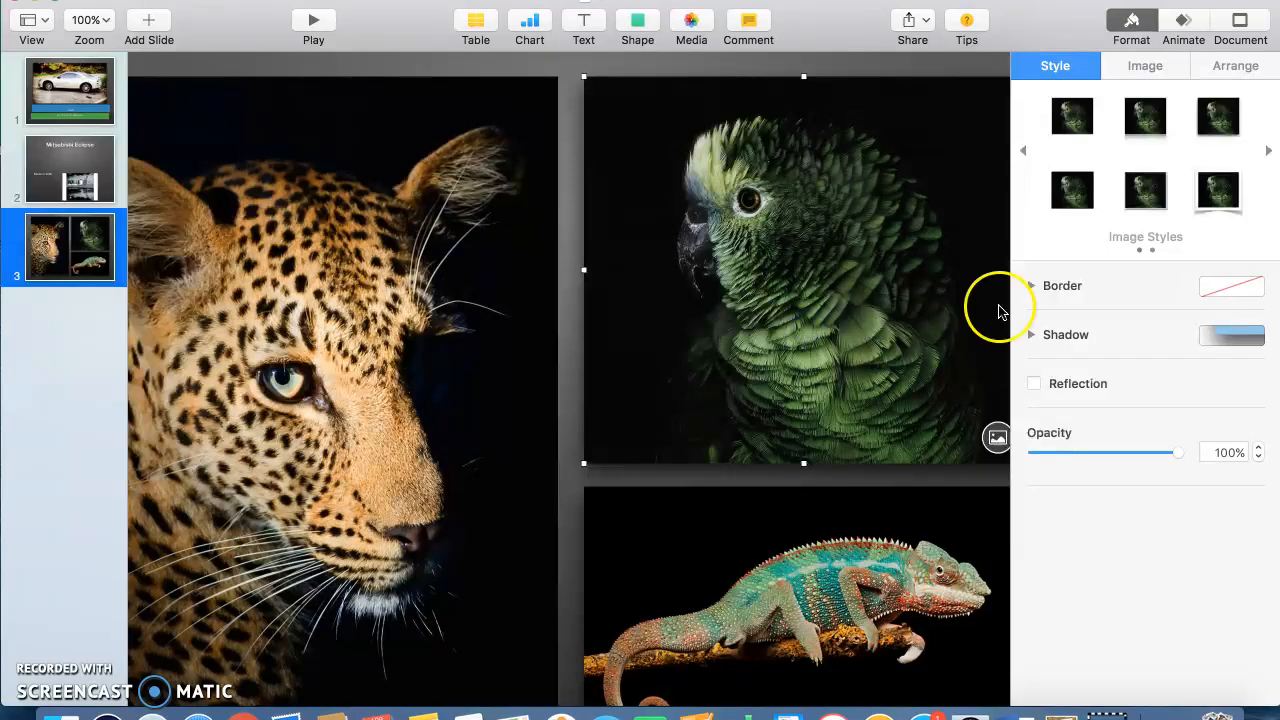
left_click(1228, 342)
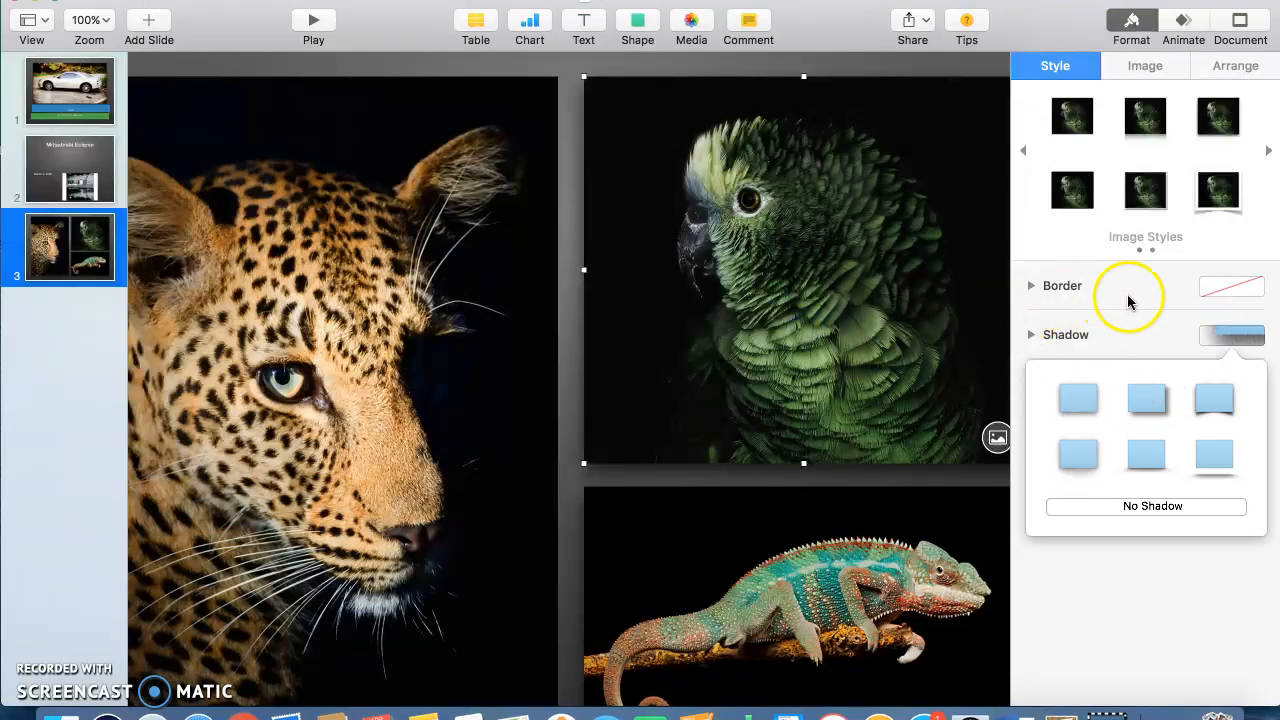
left_click(1142, 449)
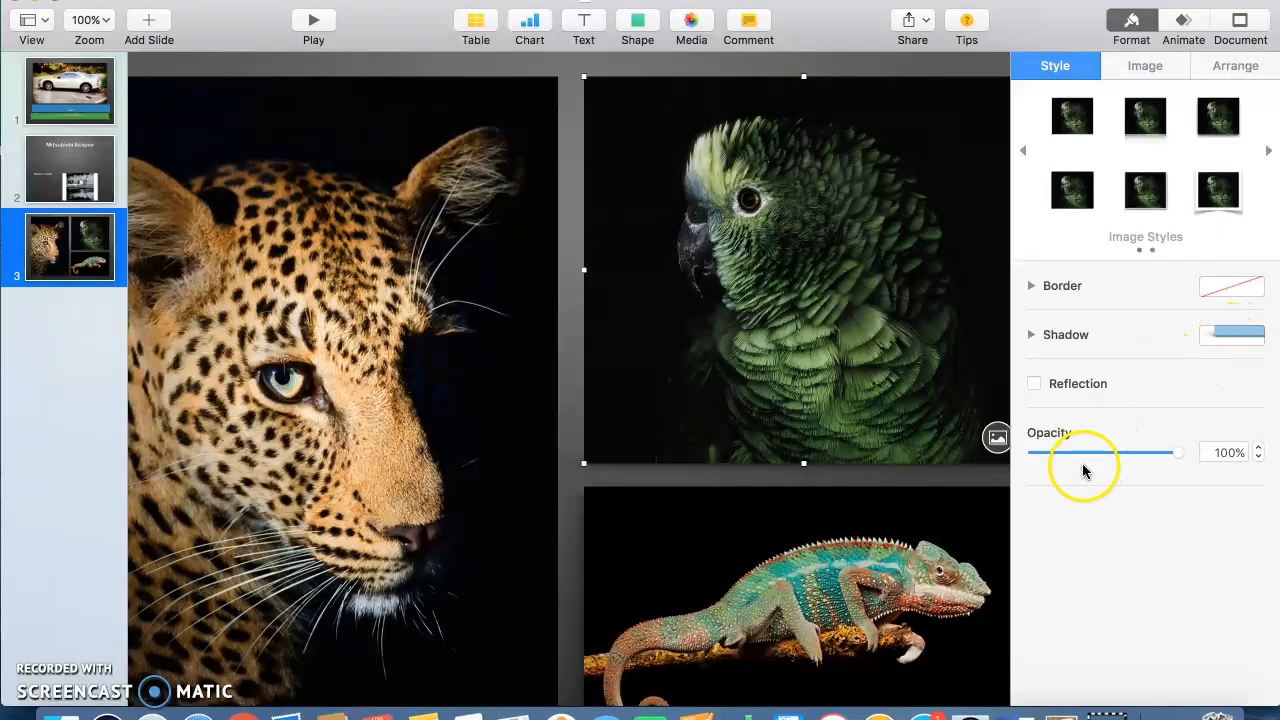
left_click(1230, 284)
left_click(1216, 358)
left_click(1215, 292)
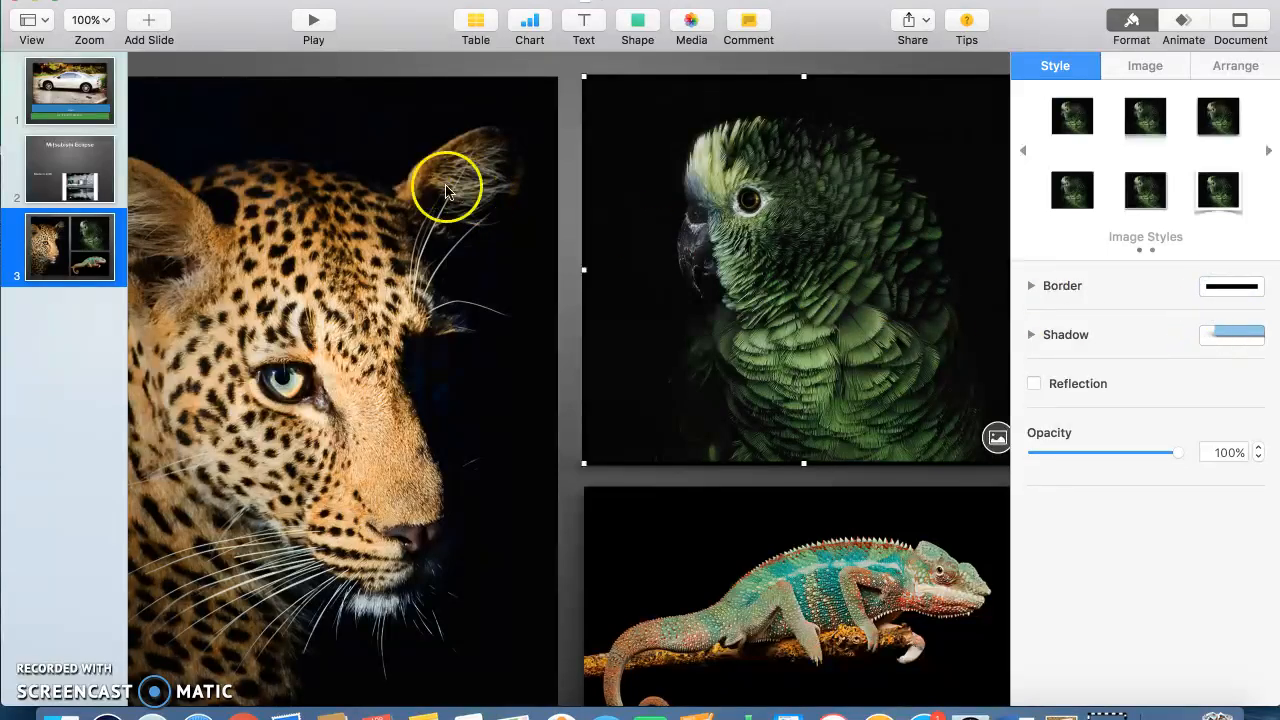
Step: Shrink the leopard photo and reposition it on the left half of the slide, leaving room for its reflection
left_click(461, 251)
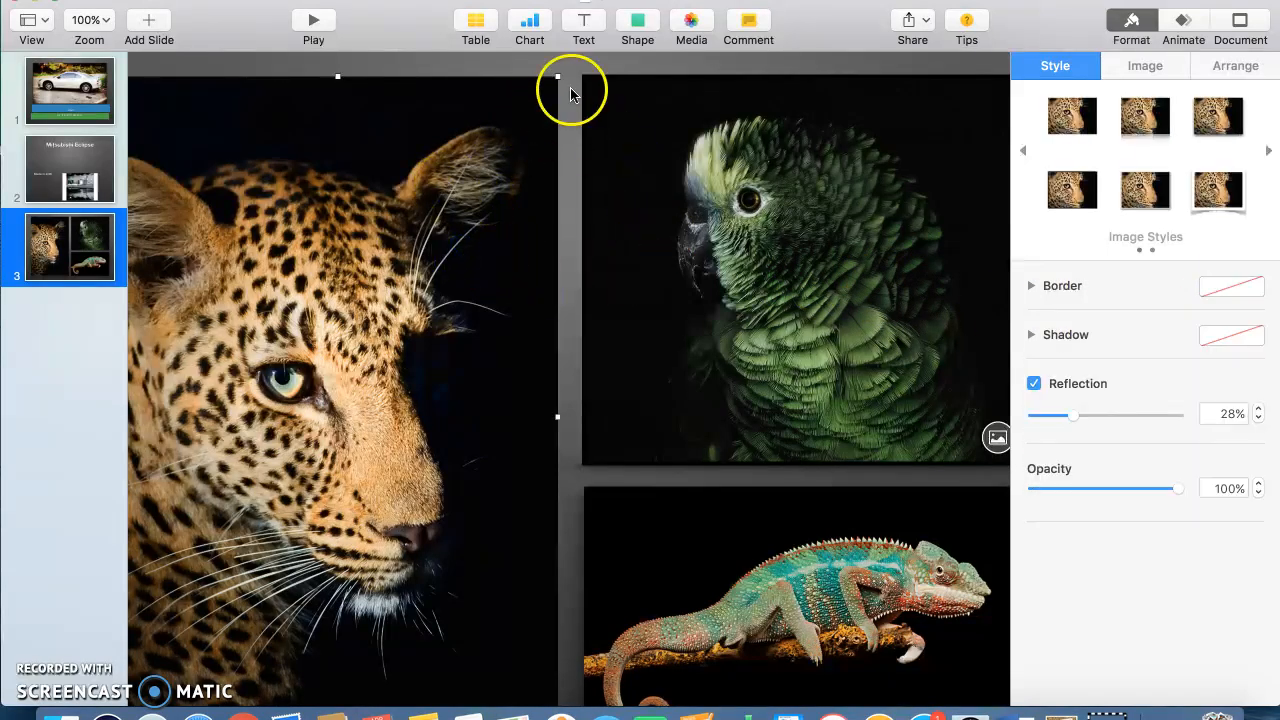
left_click_drag(557, 76, 446, 317)
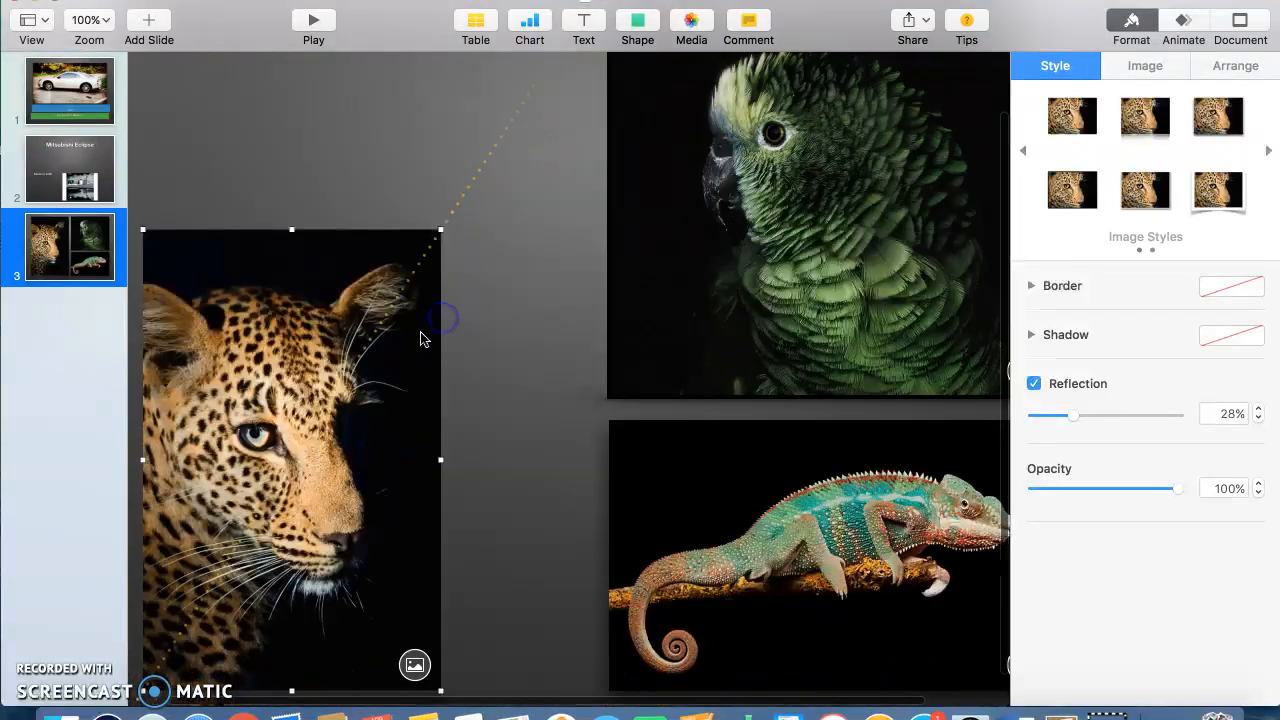
left_click_drag(311, 476, 384, 321)
left_click_drag(419, 264, 420, 262)
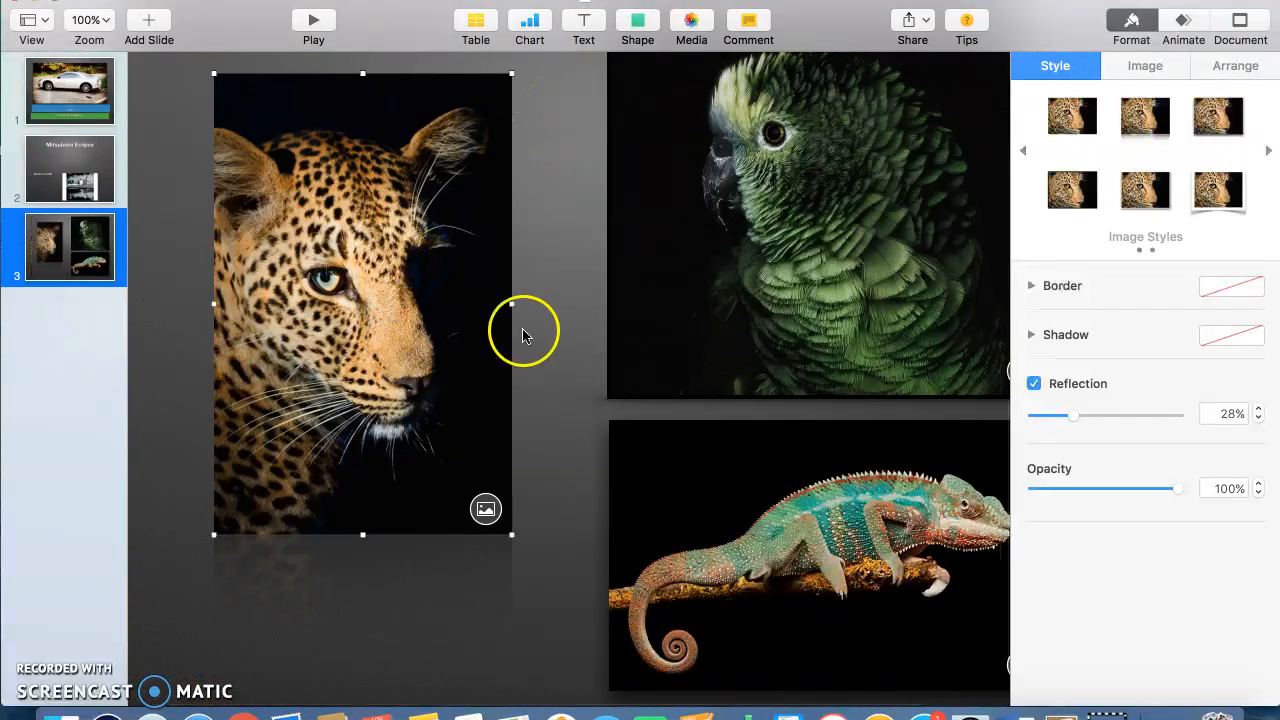
left_click_drag(457, 314, 449, 357)
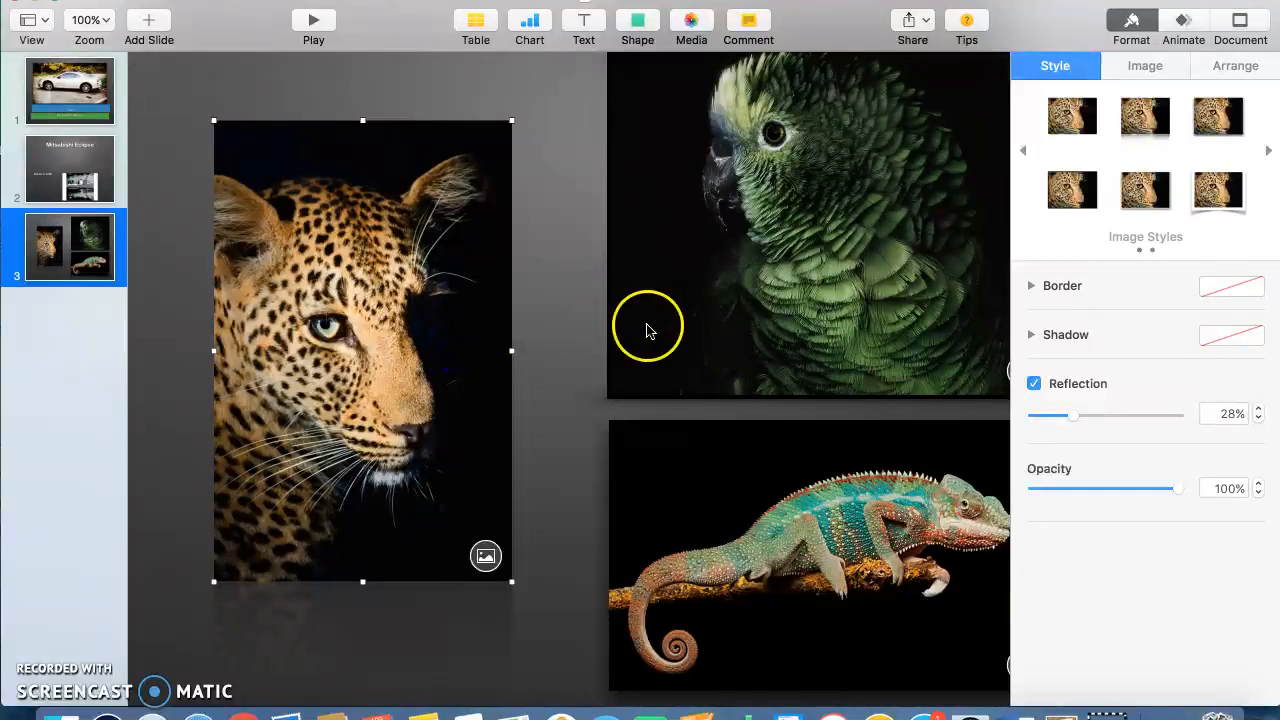
Step: Shrink the parrot photo and move it so there is a gap above the chameleon photo
left_click(889, 321)
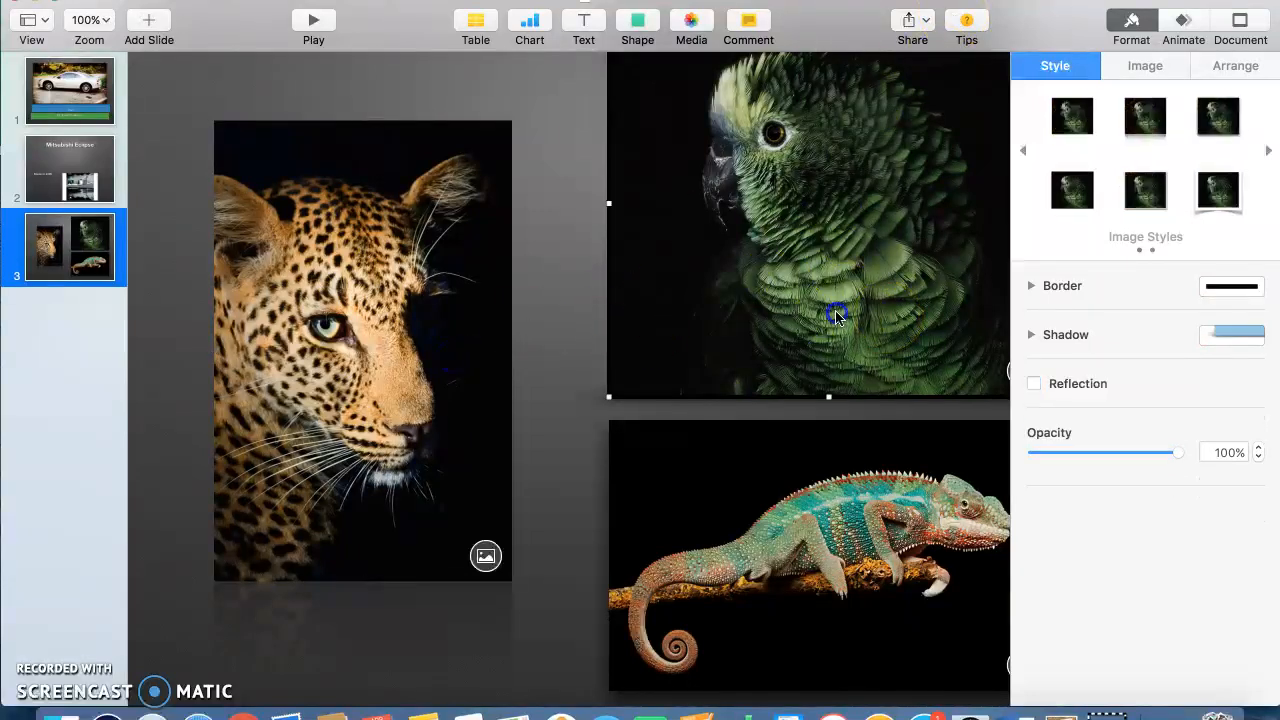
left_click_drag(607, 396, 702, 331)
left_click_drag(848, 248, 768, 328)
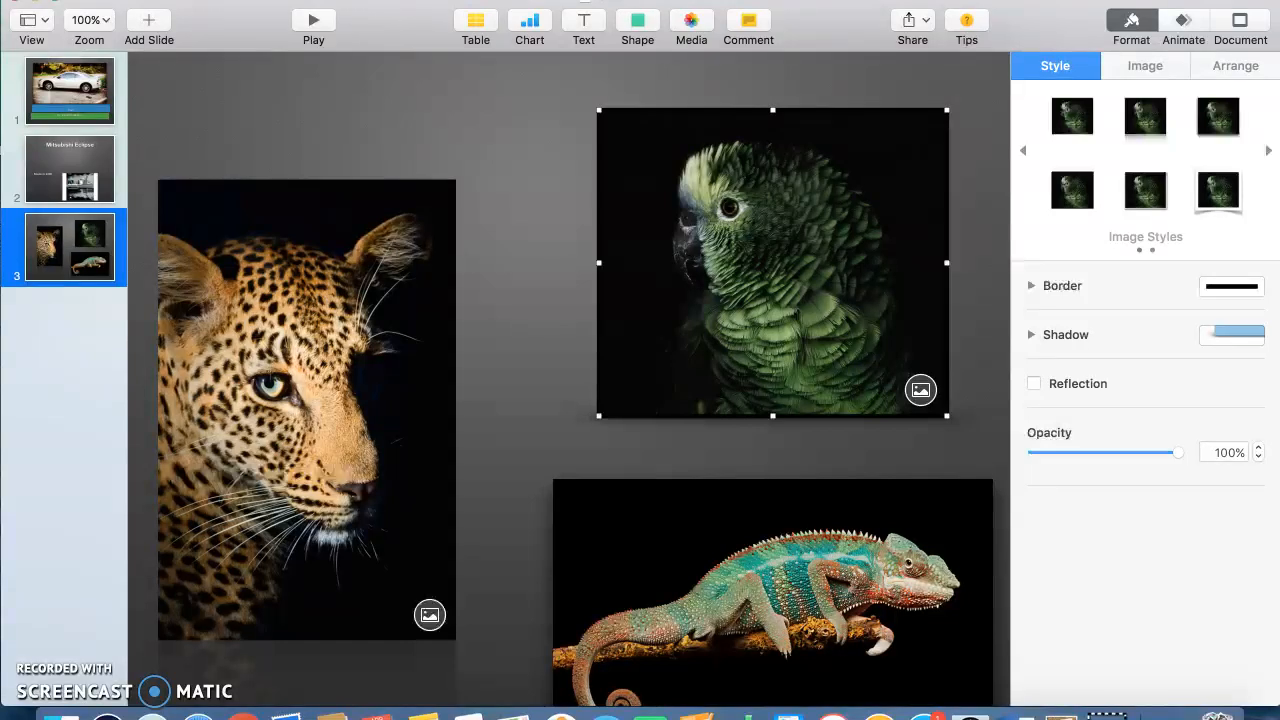
Step: Insert a text box between the parrot and chameleon photos and enter the caption "Bird."
left_click(230, 1)
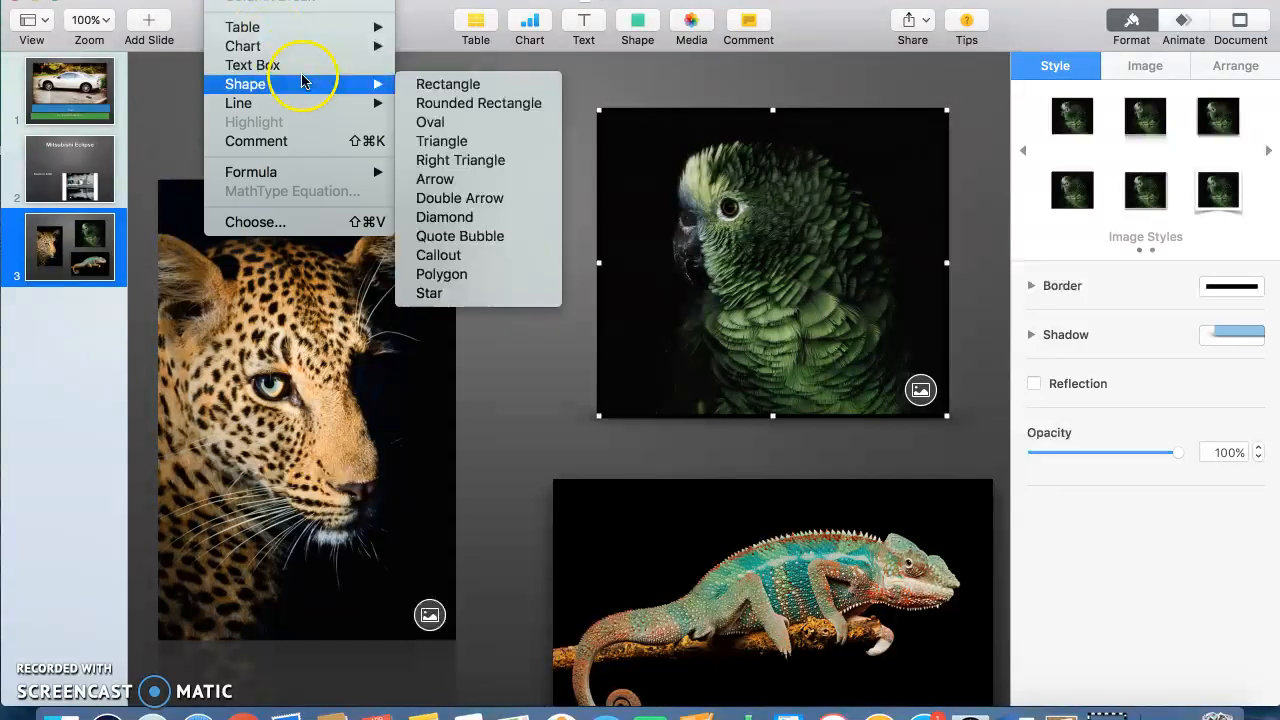
left_click(343, 66)
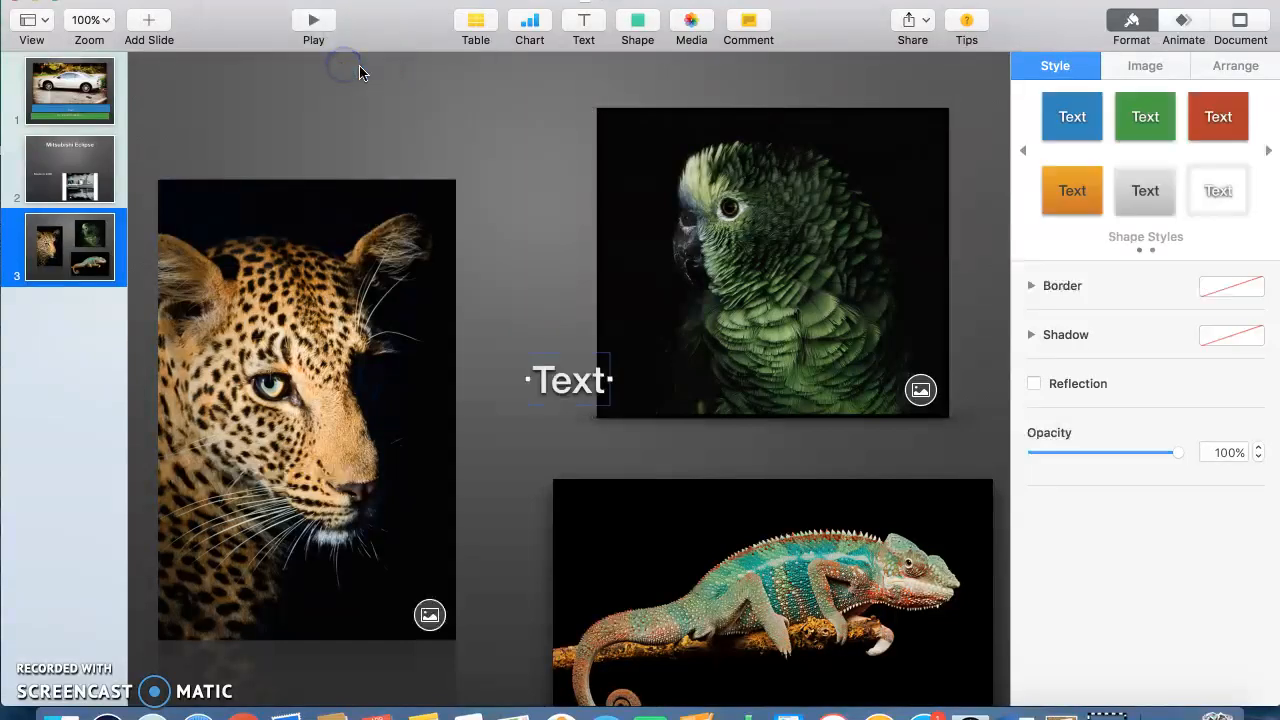
left_click_drag(557, 371, 765, 462)
double_click(765, 462)
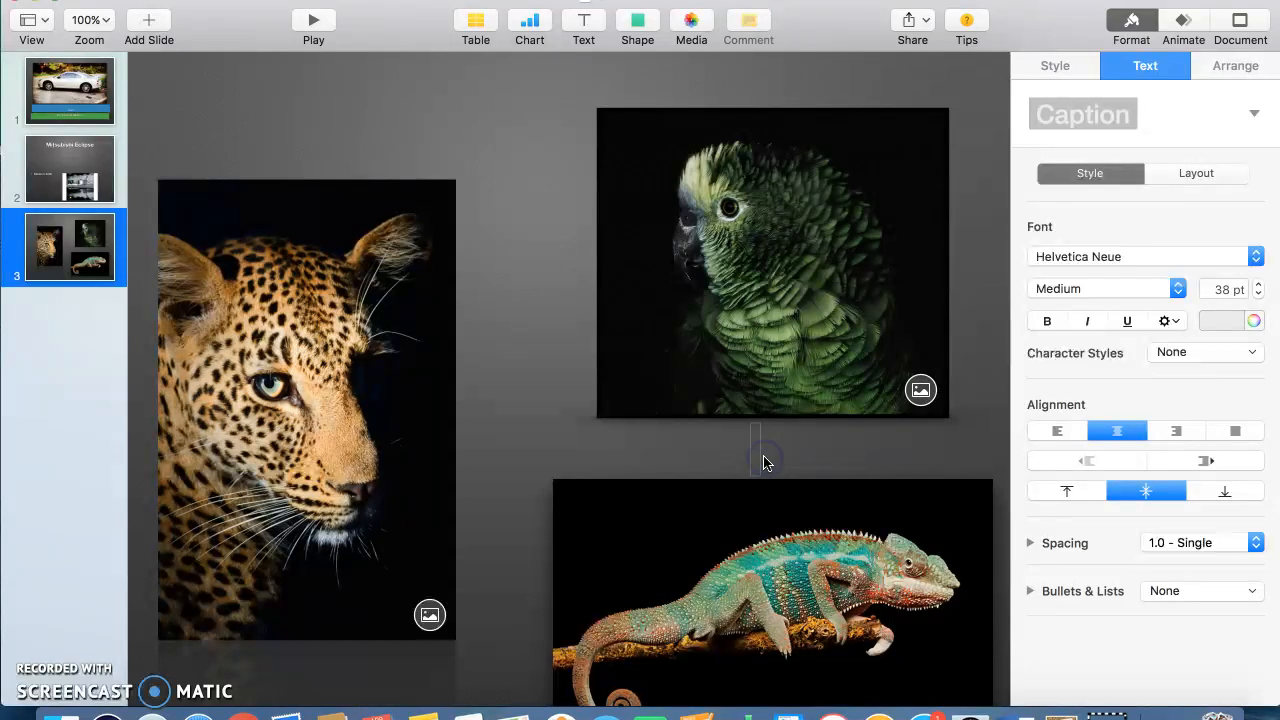
type("Bird.")
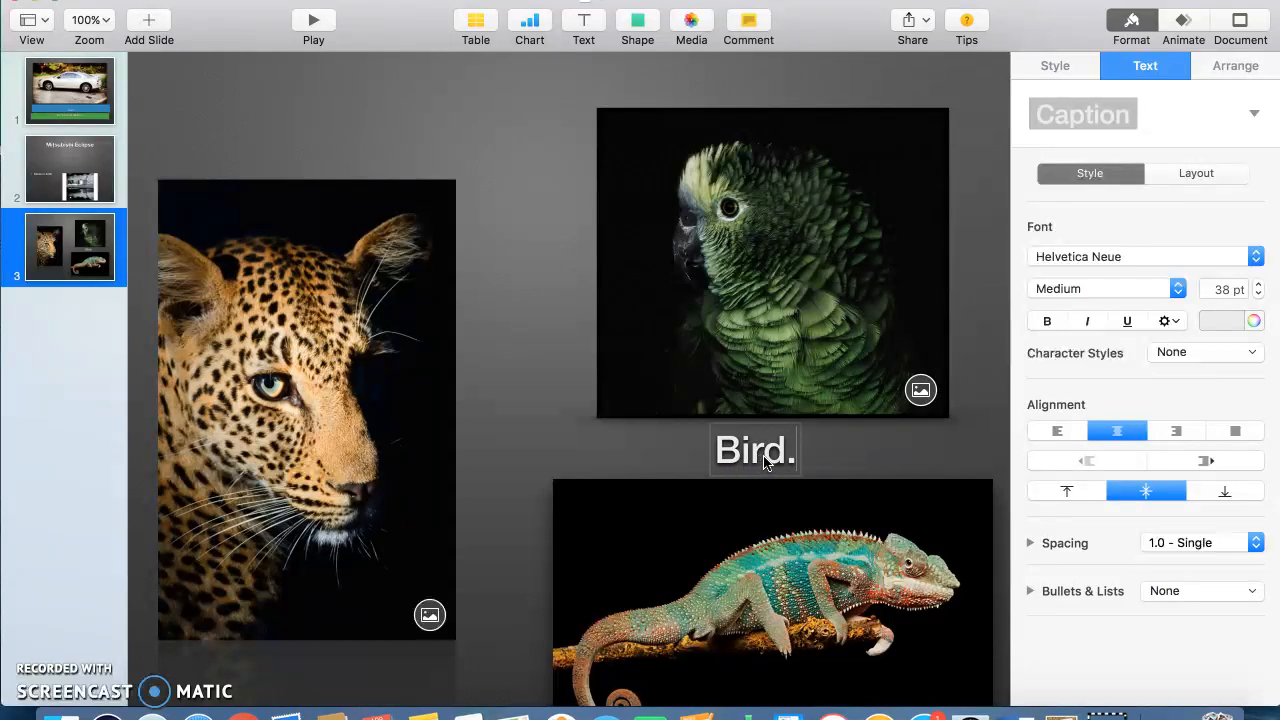
Step: Look through the "Bird." caption's layout and arrangement options, try several shape styles and apply the green one
scroll(731, 229, "down", 2)
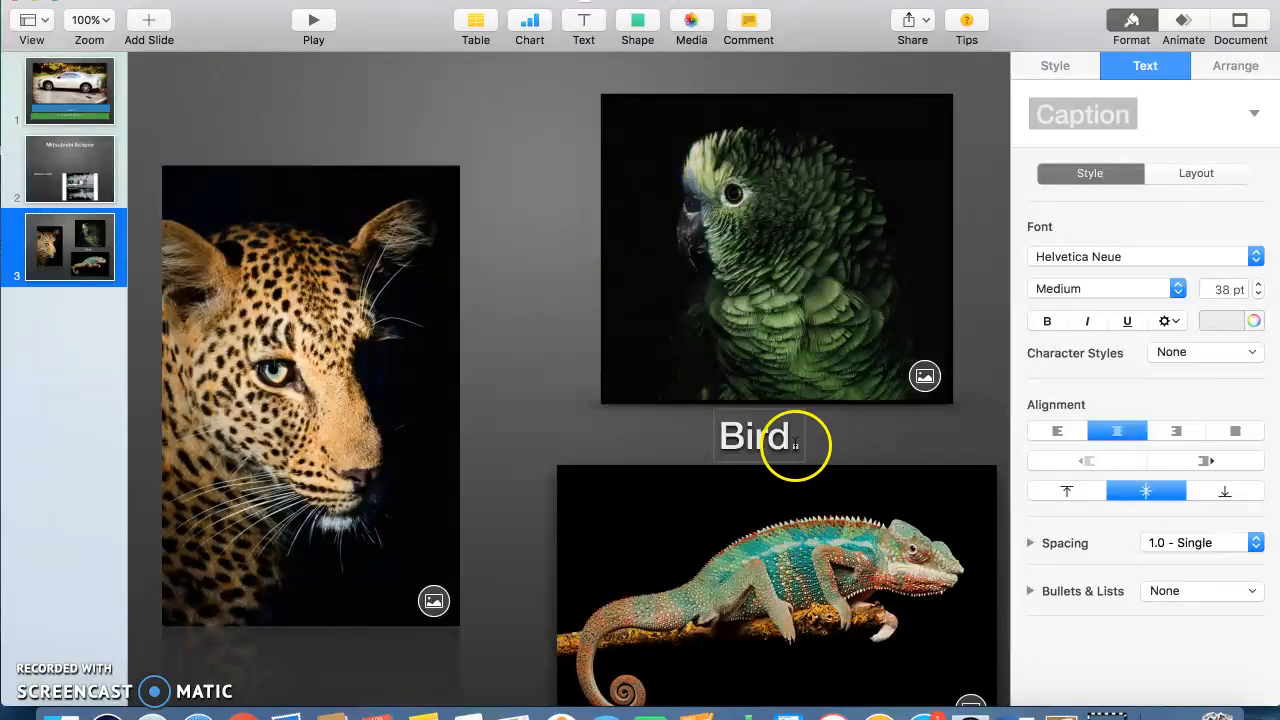
left_click(729, 434)
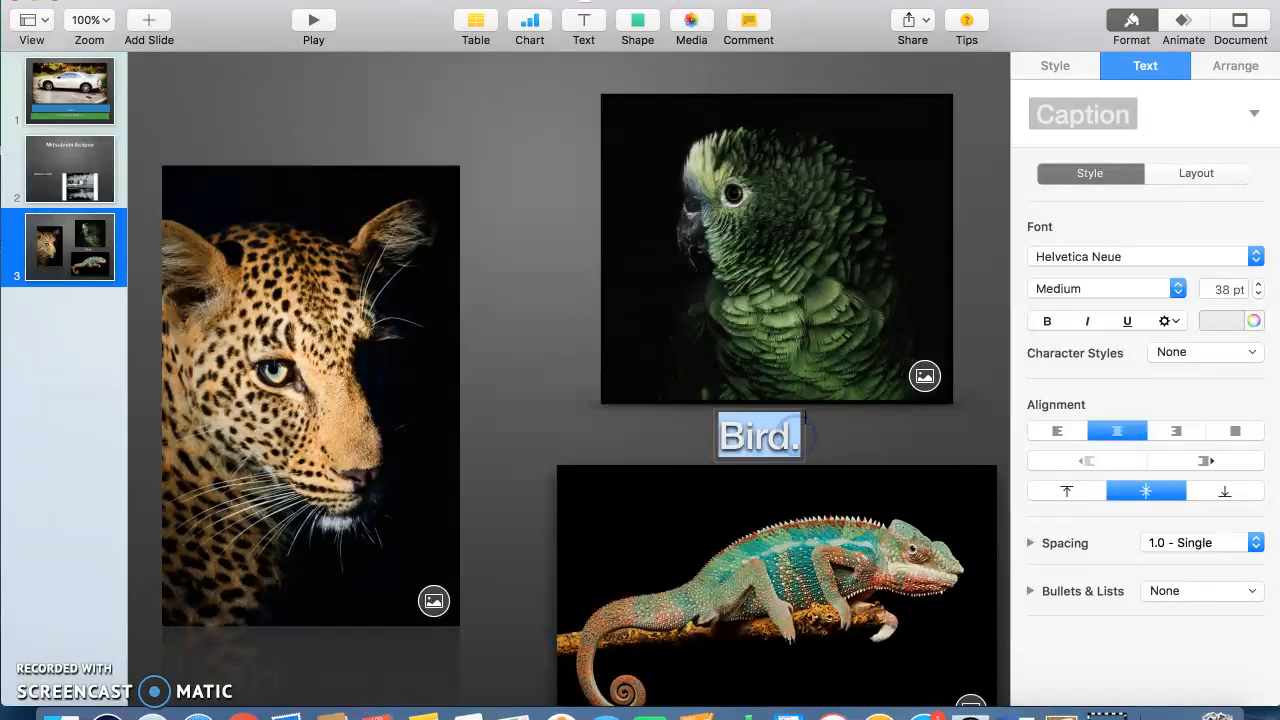
left_click(1208, 174)
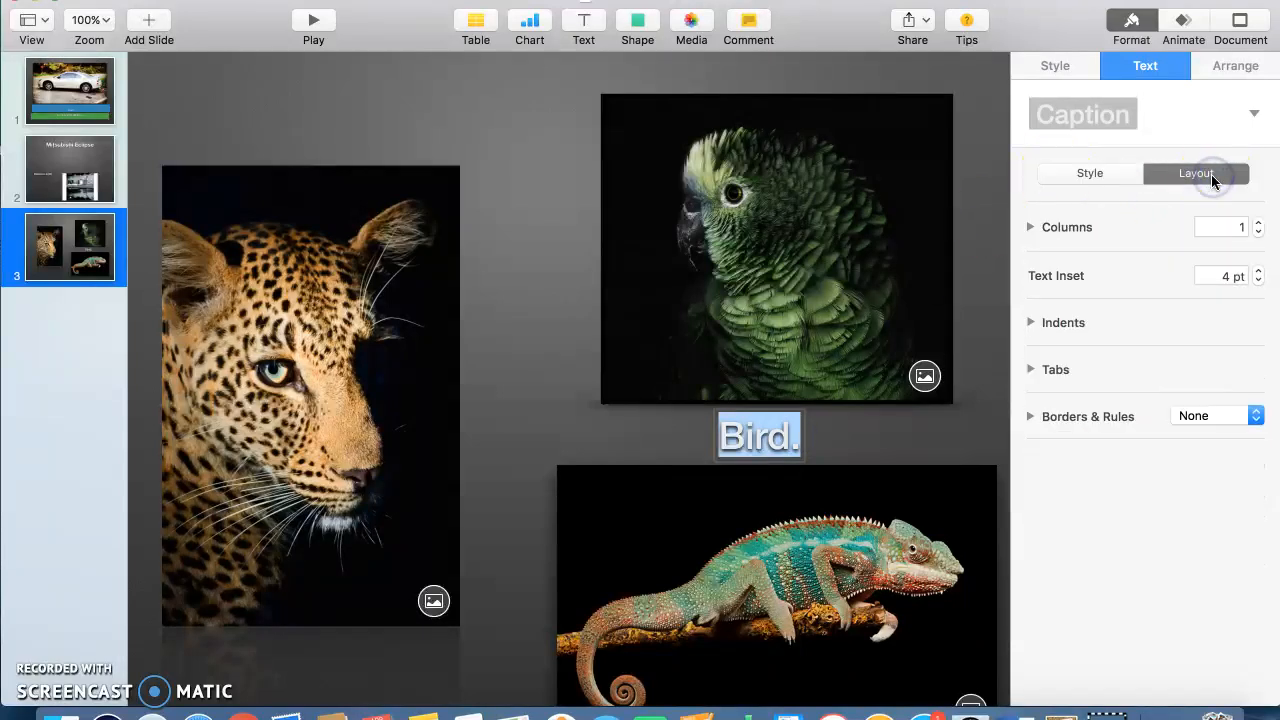
left_click(1095, 174)
left_click(1225, 72)
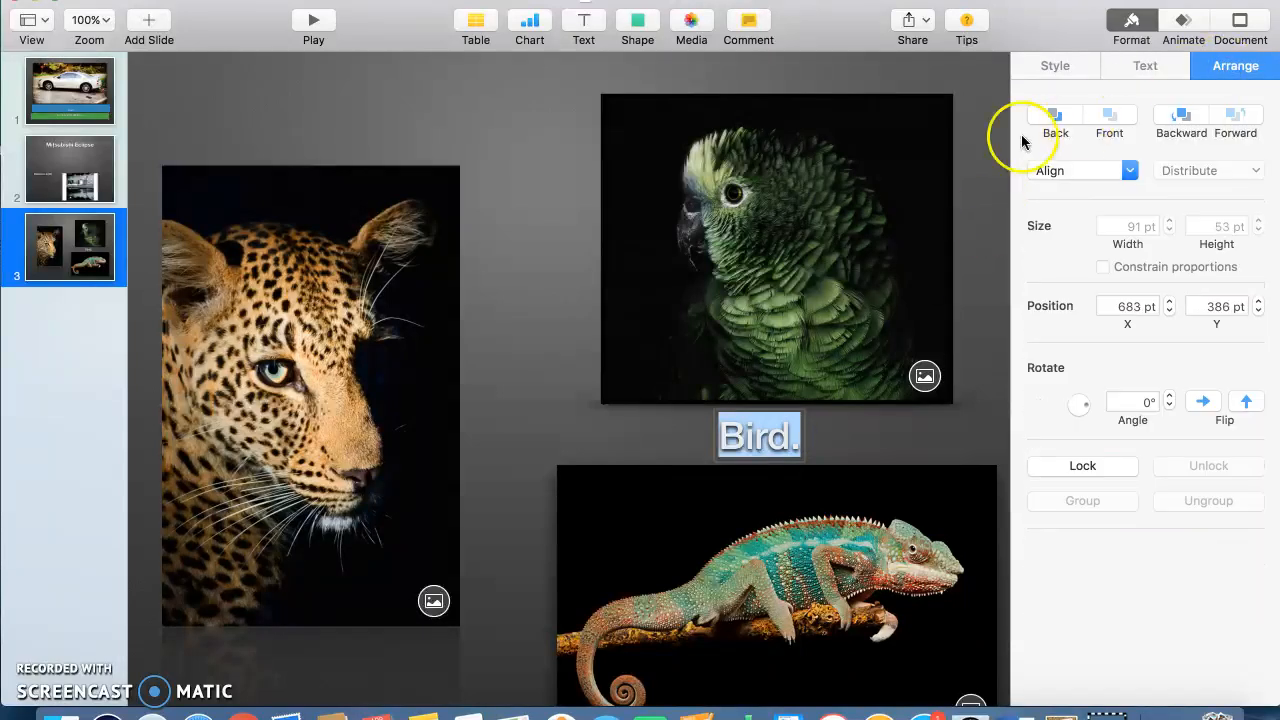
left_click(1057, 67)
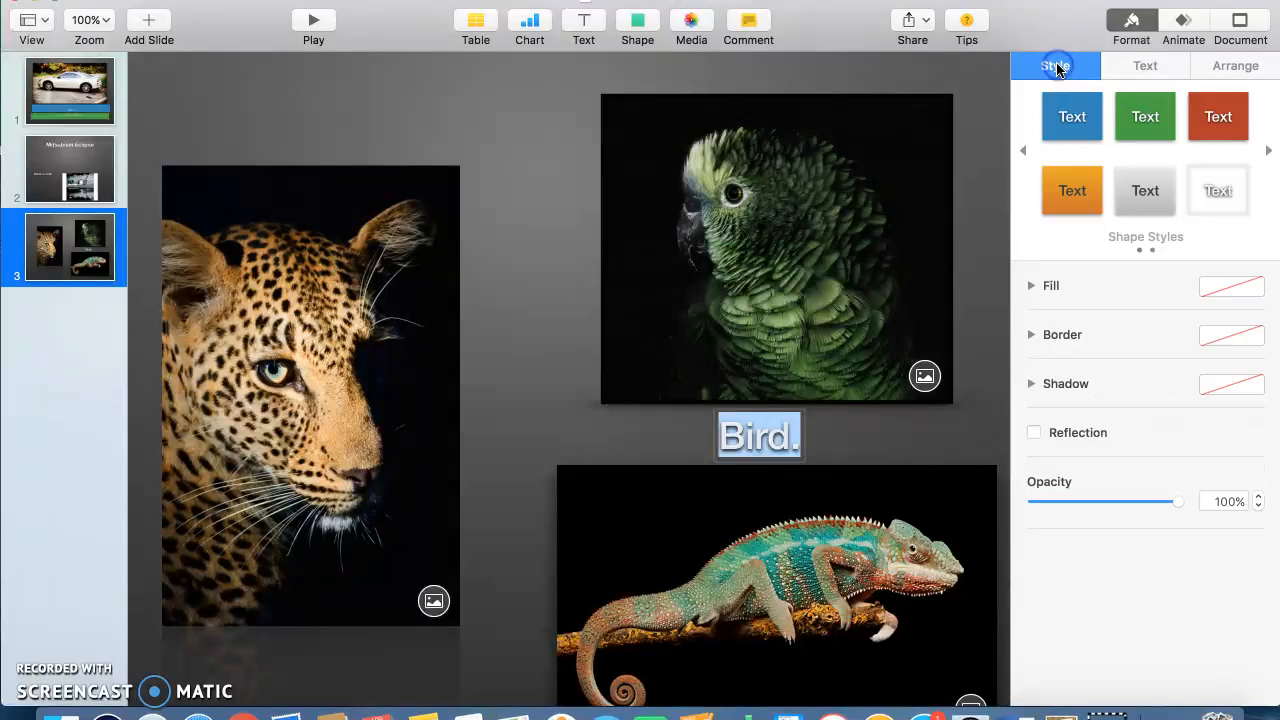
left_click(1147, 180)
left_click(1076, 188)
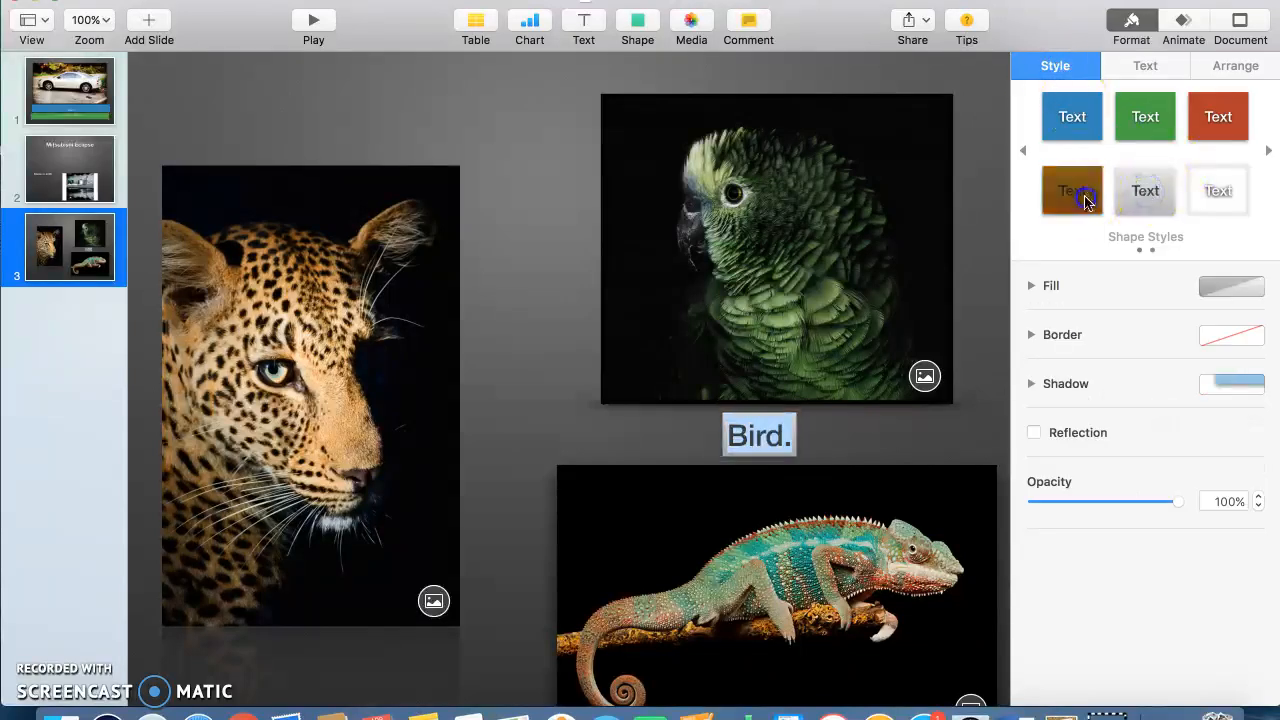
left_click(1082, 136)
left_click(1140, 120)
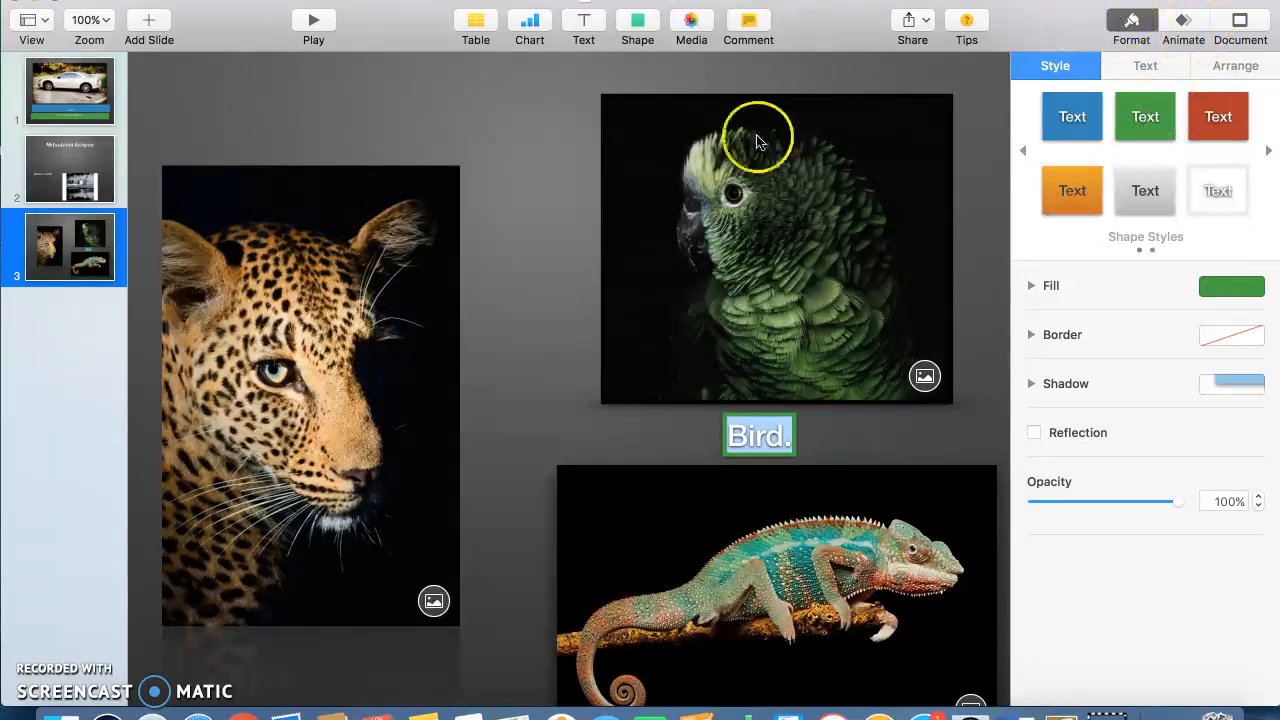
left_click(484, 176)
left_click(552, 130)
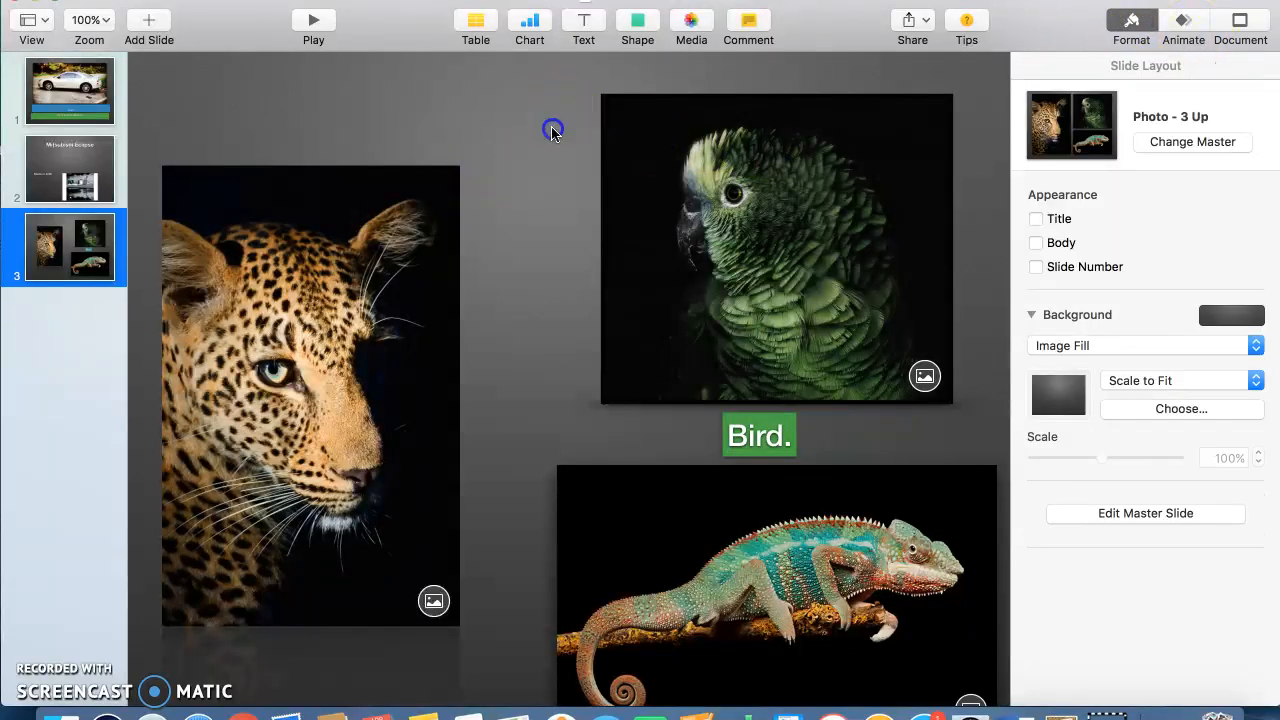
Step: Insert a 2D column chart in the teal and green colour scheme on the photo slide
left_click(531, 28)
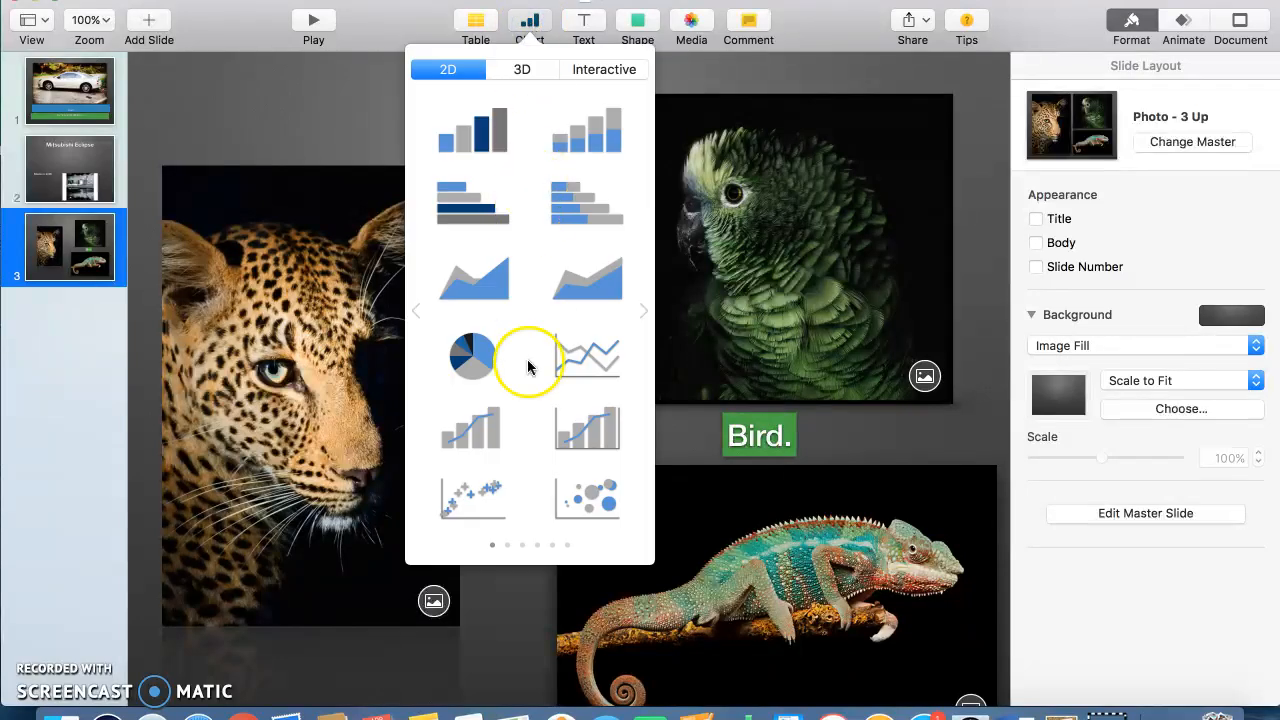
scroll(527, 375, "right", 10)
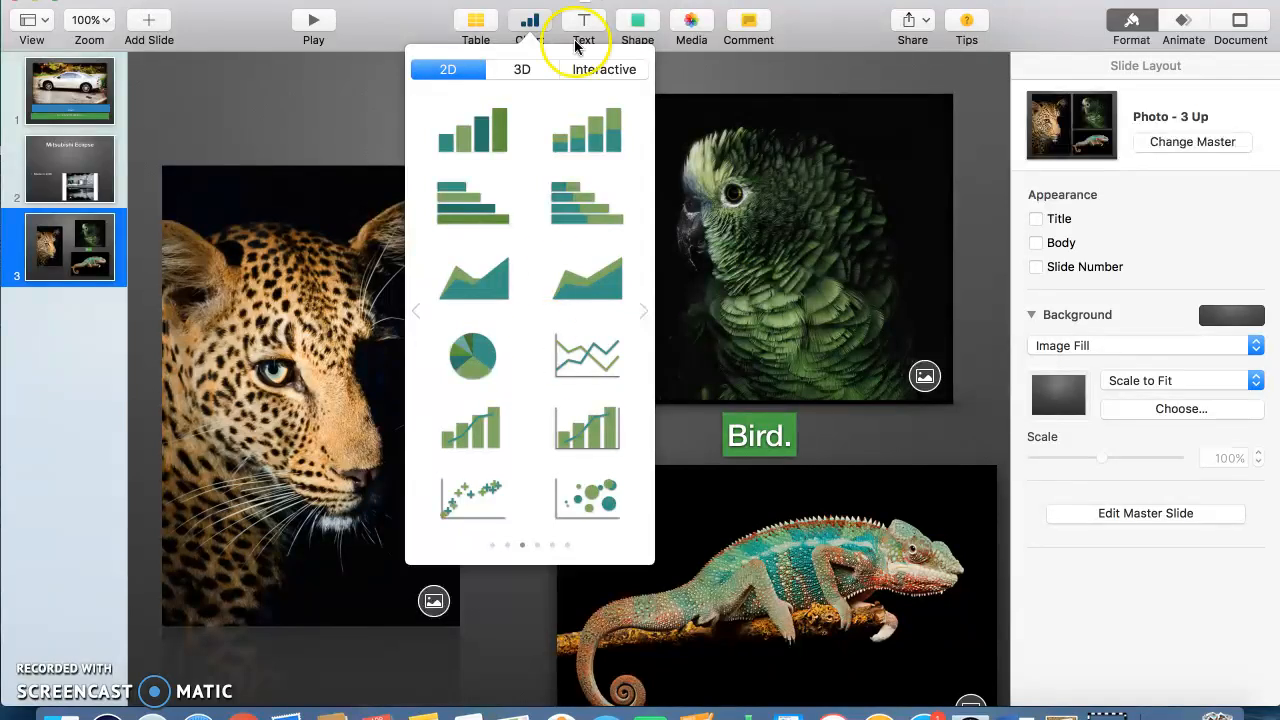
left_click(458, 110)
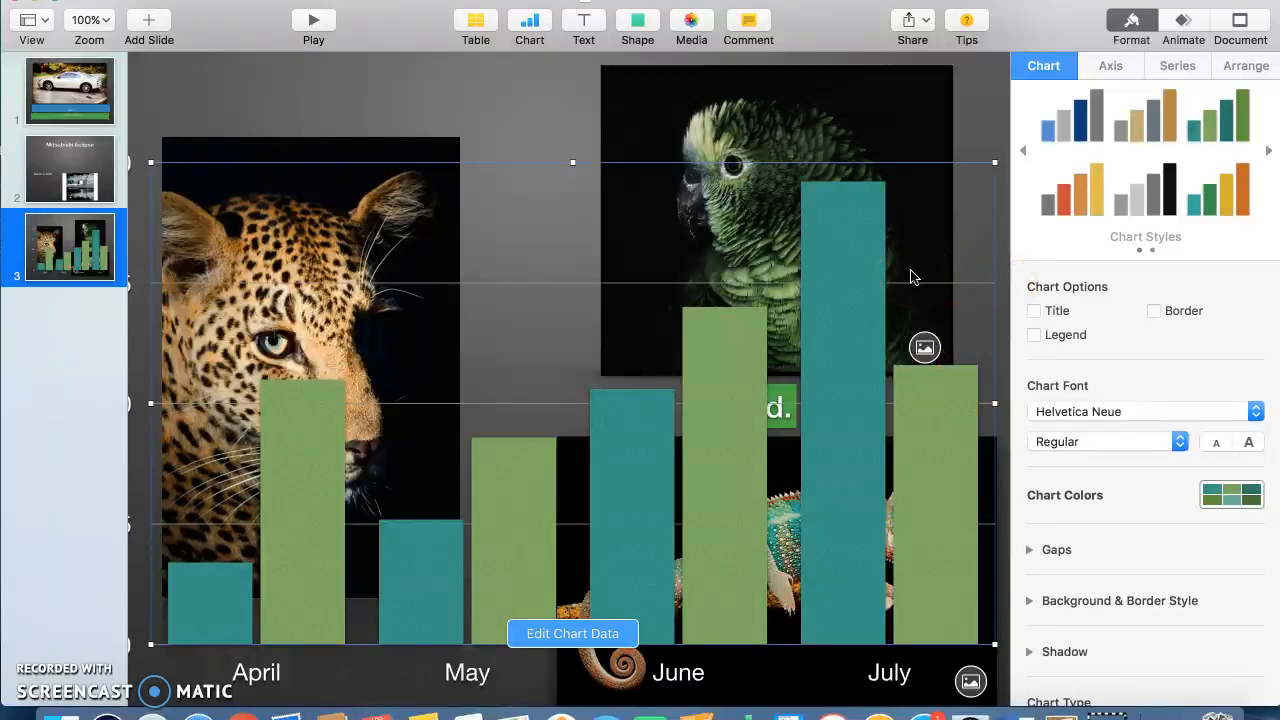
Step: Delete the column chart from the photo slide
key("Delete")
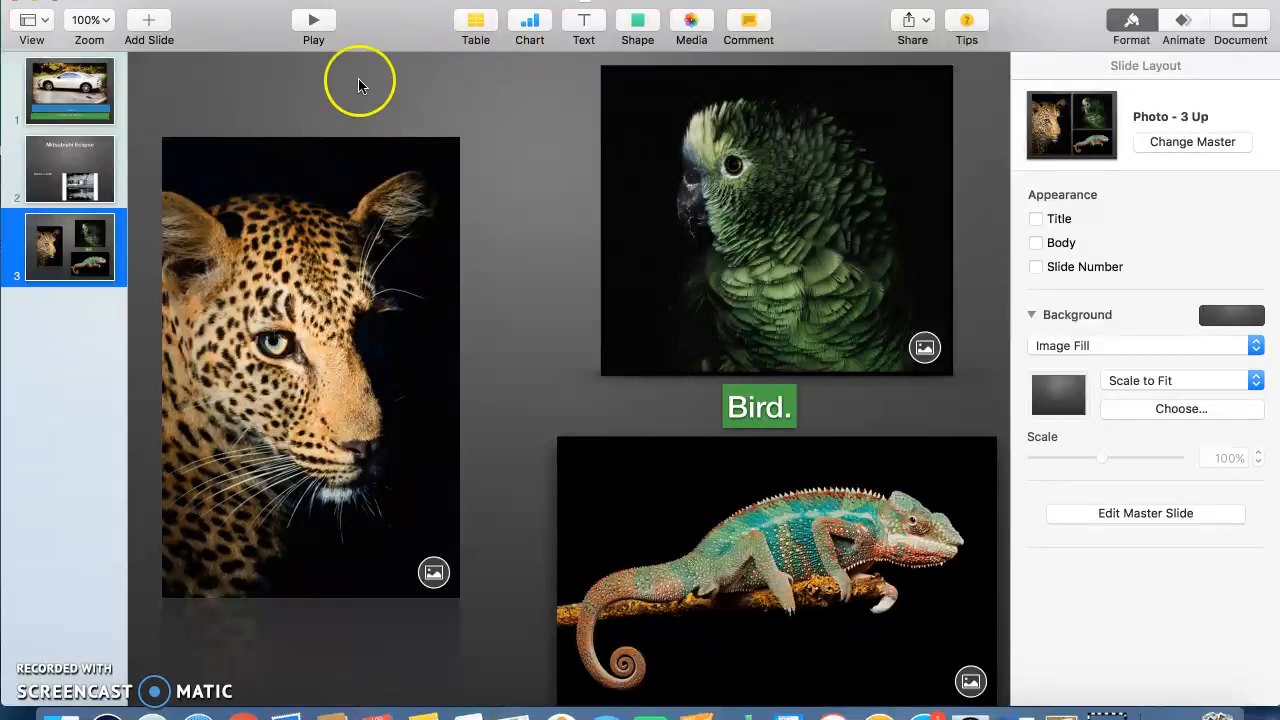
Step: Try placing, moving and resizing a rounded square shape on the photo slide, and remove it
left_click(632, 24)
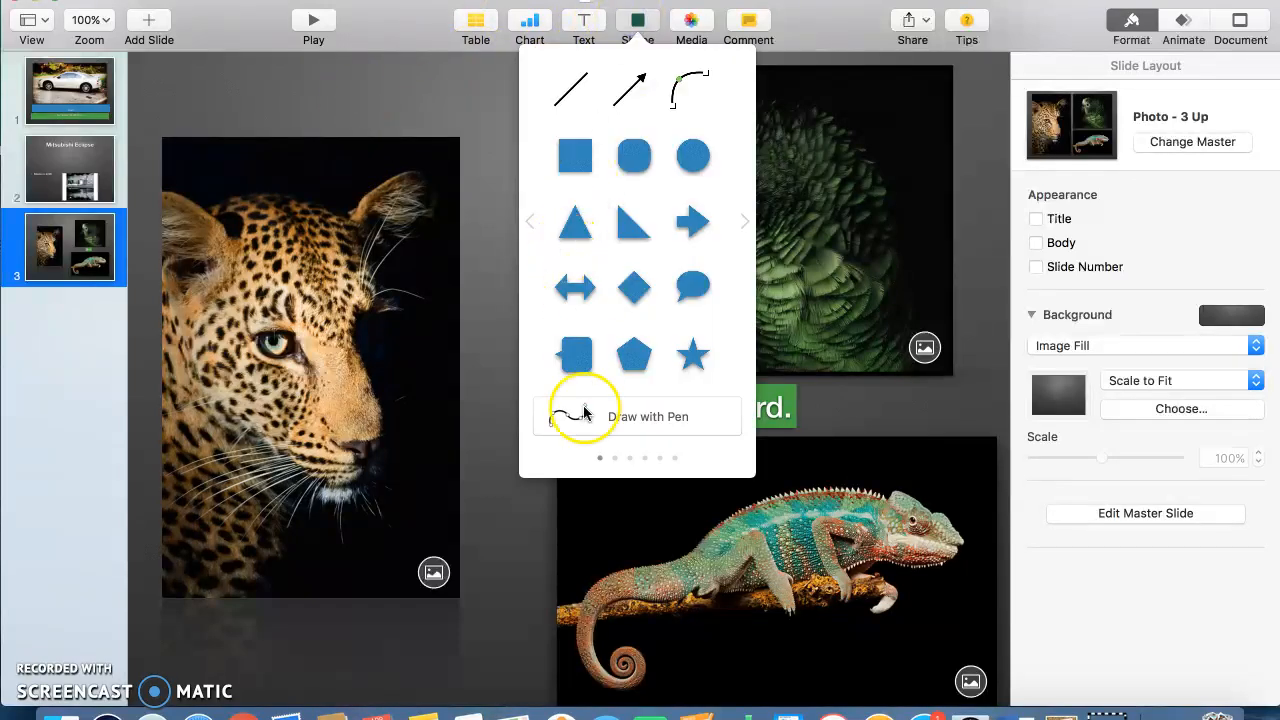
left_click(637, 158)
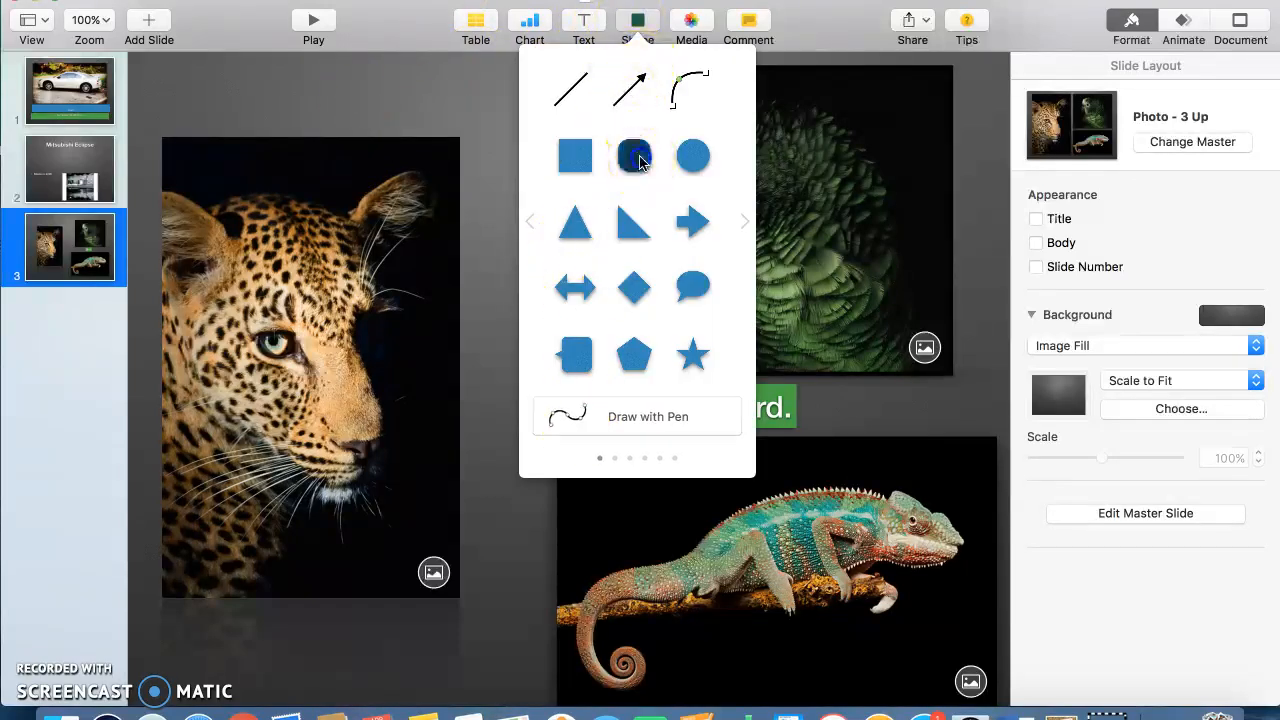
left_click_drag(517, 331, 459, 268)
left_click_drag(593, 348, 555, 190)
left_click(508, 340)
left_click(485, 204)
key("Delete")
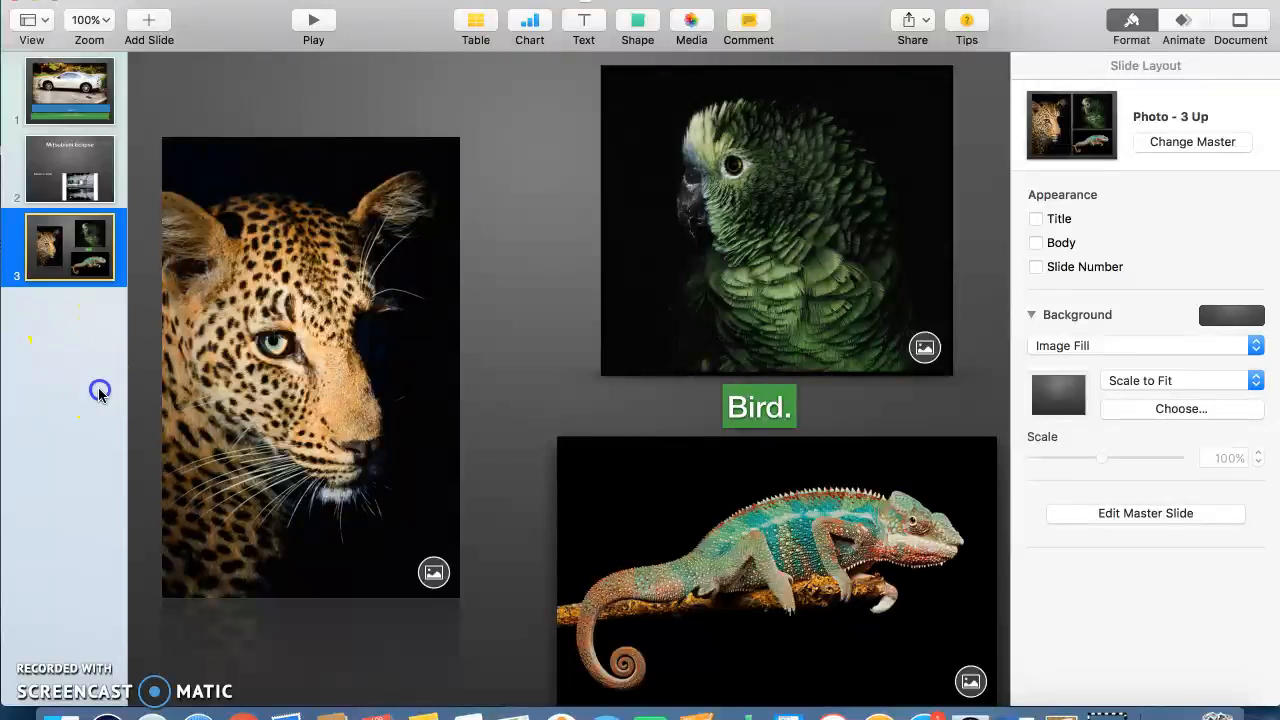
Step: Add a slide with the full-bleed red parrot photo layout and shrink the photo so the slide background shows around it
left_click(157, 22)
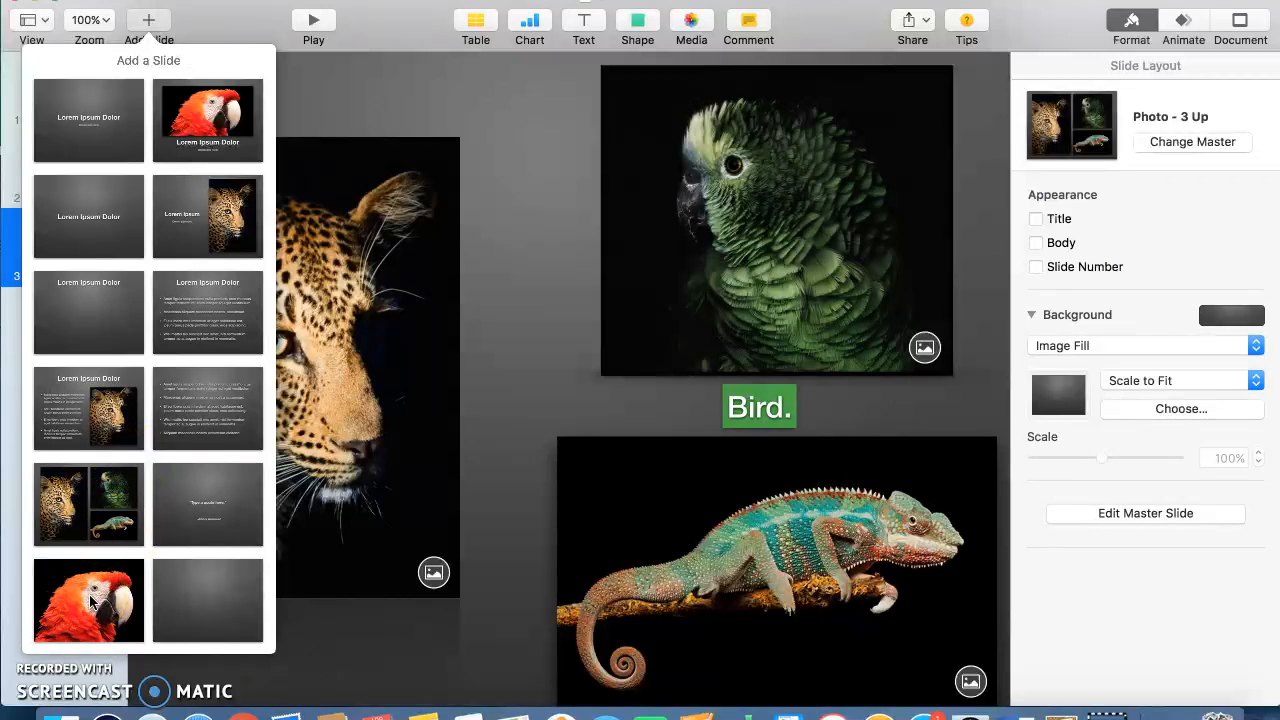
left_click(90, 600)
left_click(510, 308)
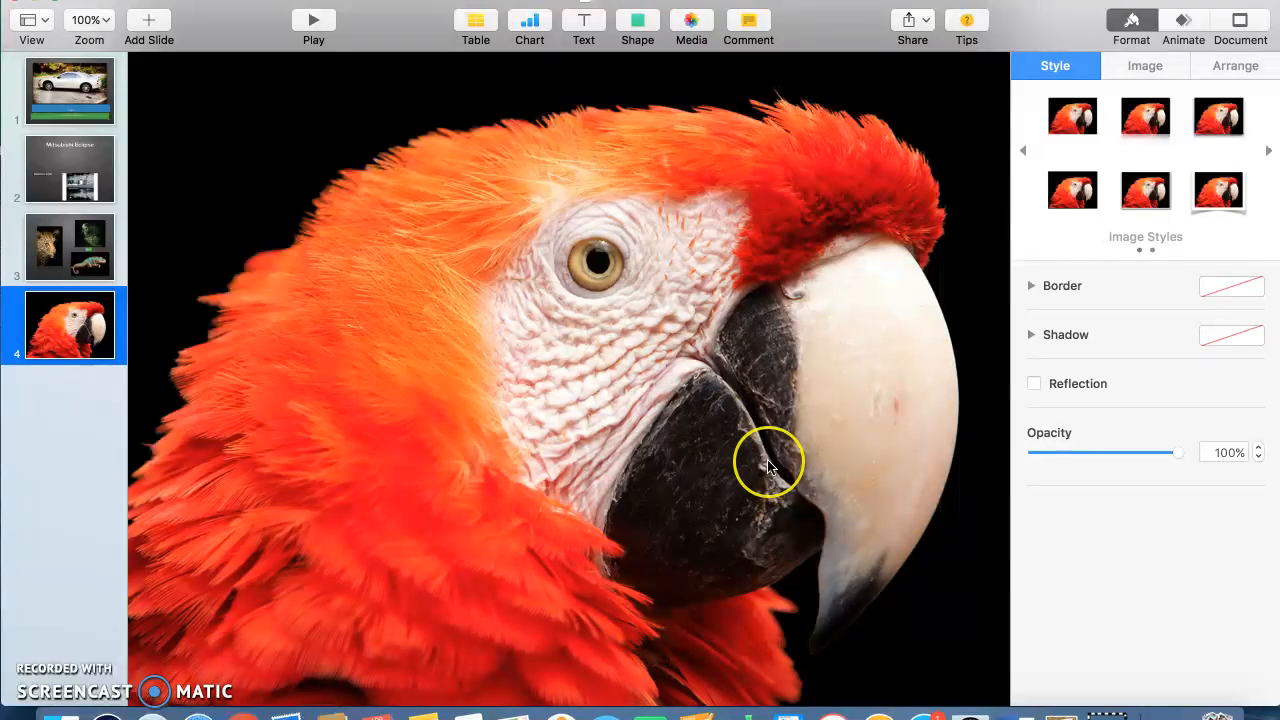
scroll(768, 467, "down", 2)
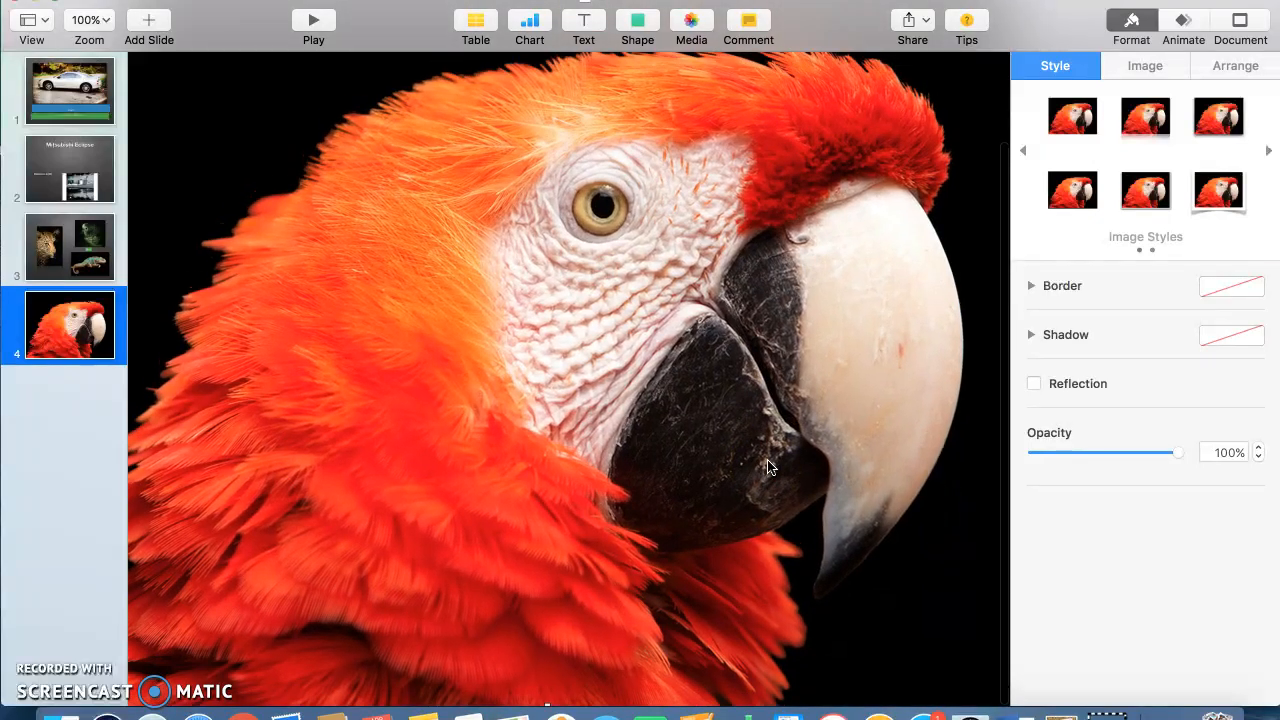
scroll(768, 467, "up", 4)
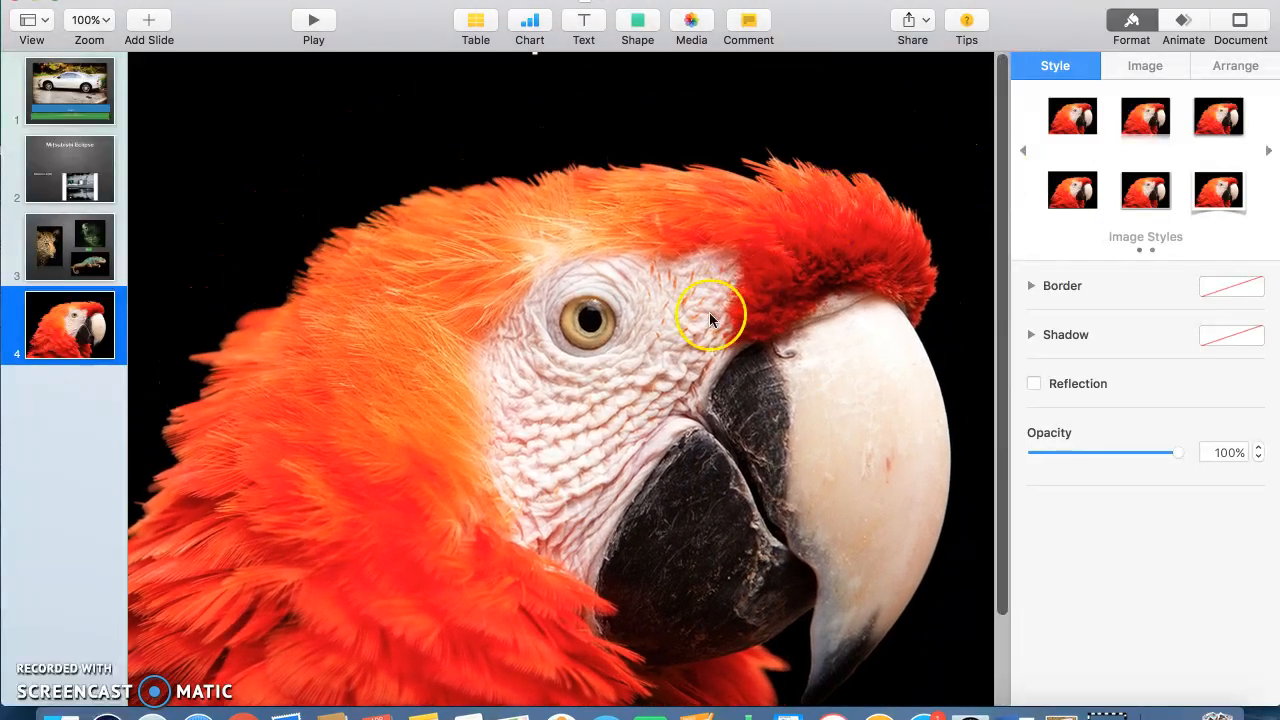
left_click_drag(680, 331, 549, 405)
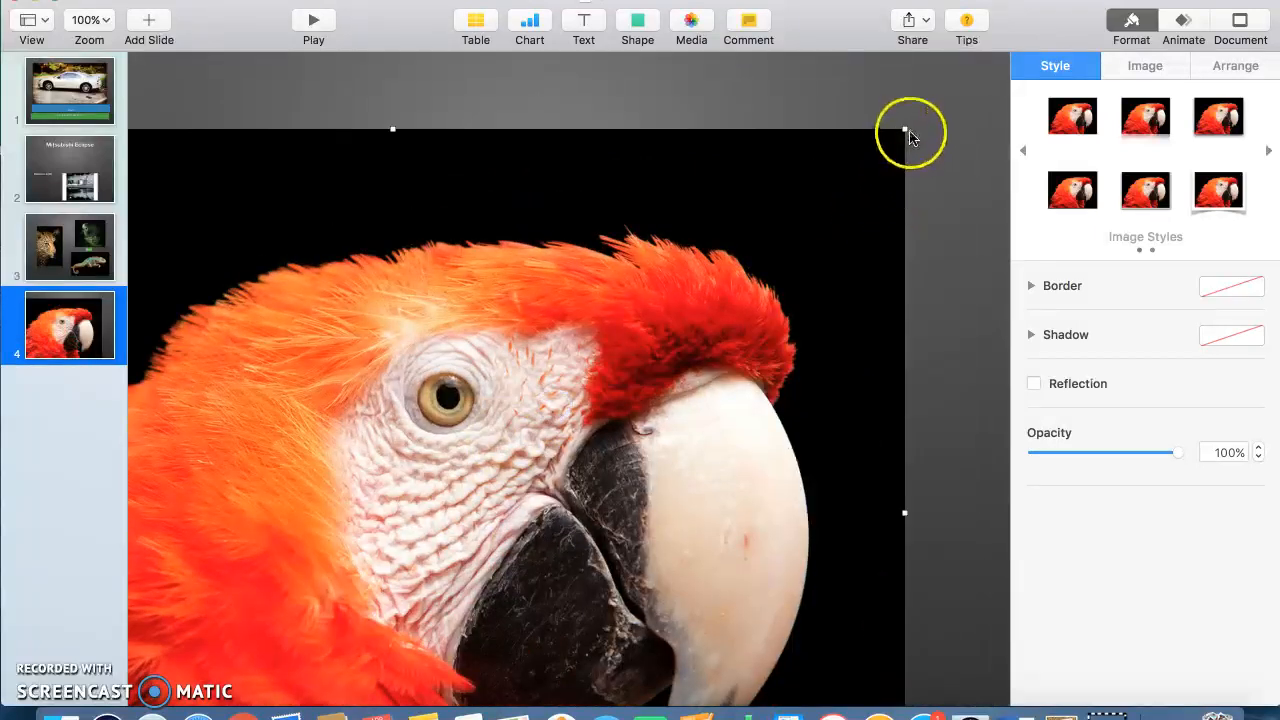
left_click_drag(907, 129, 726, 346)
left_click_drag(522, 453, 720, 328)
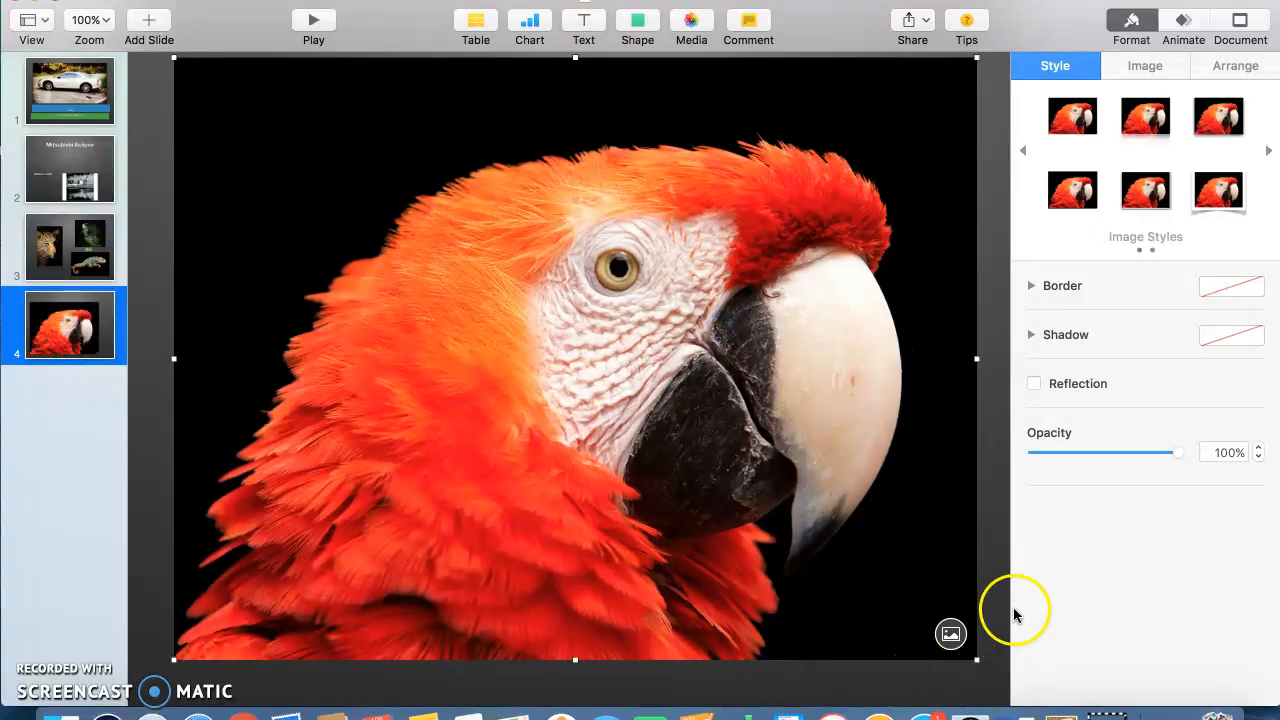
Step: Look through the photo library for replacement pictures and view the second page of image styles for the parrot photo
left_click(951, 636)
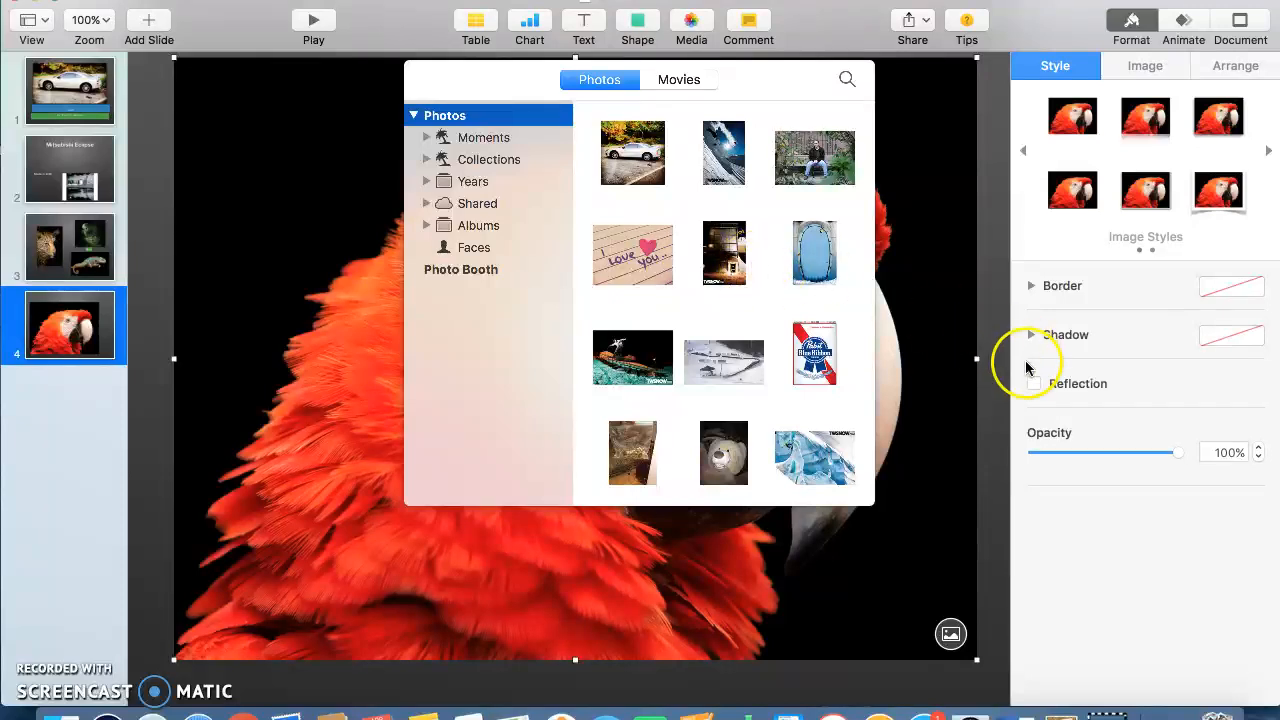
left_click(1152, 531)
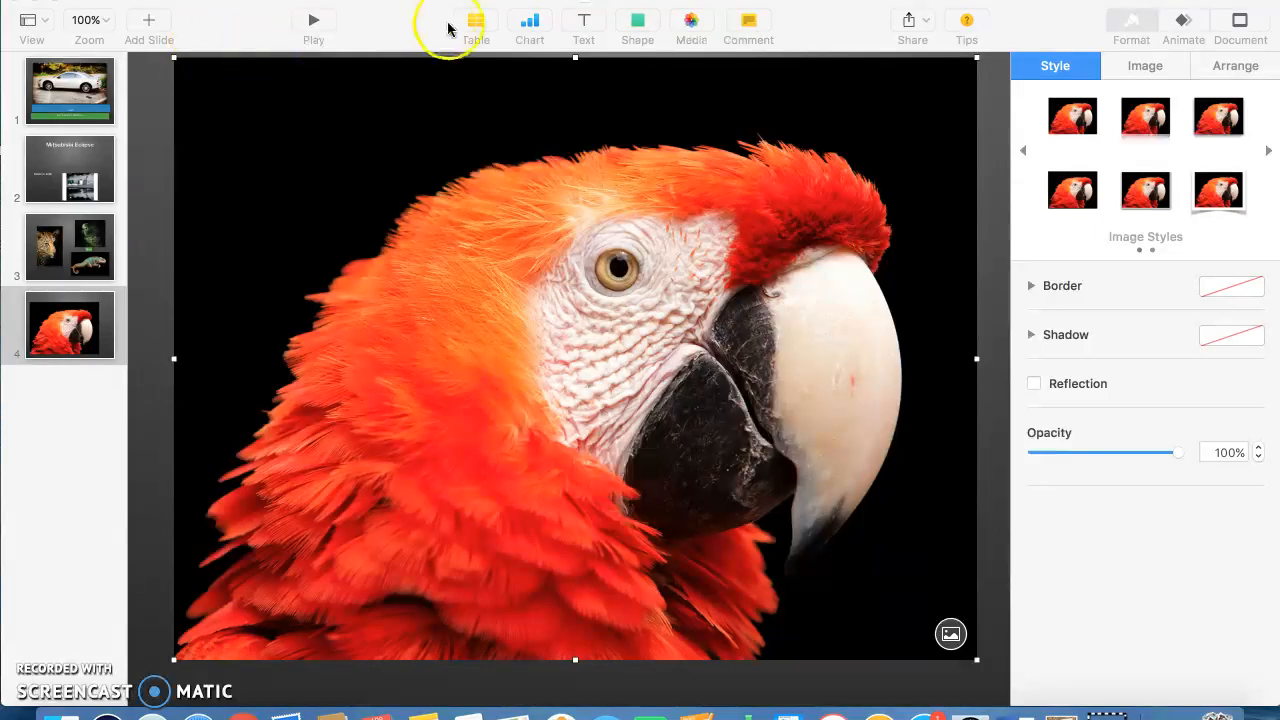
mouse_move(208, 15)
left_mouse_down()
mouse_move(208, 85)
mouse_move(217, 28)
left_mouse_up()
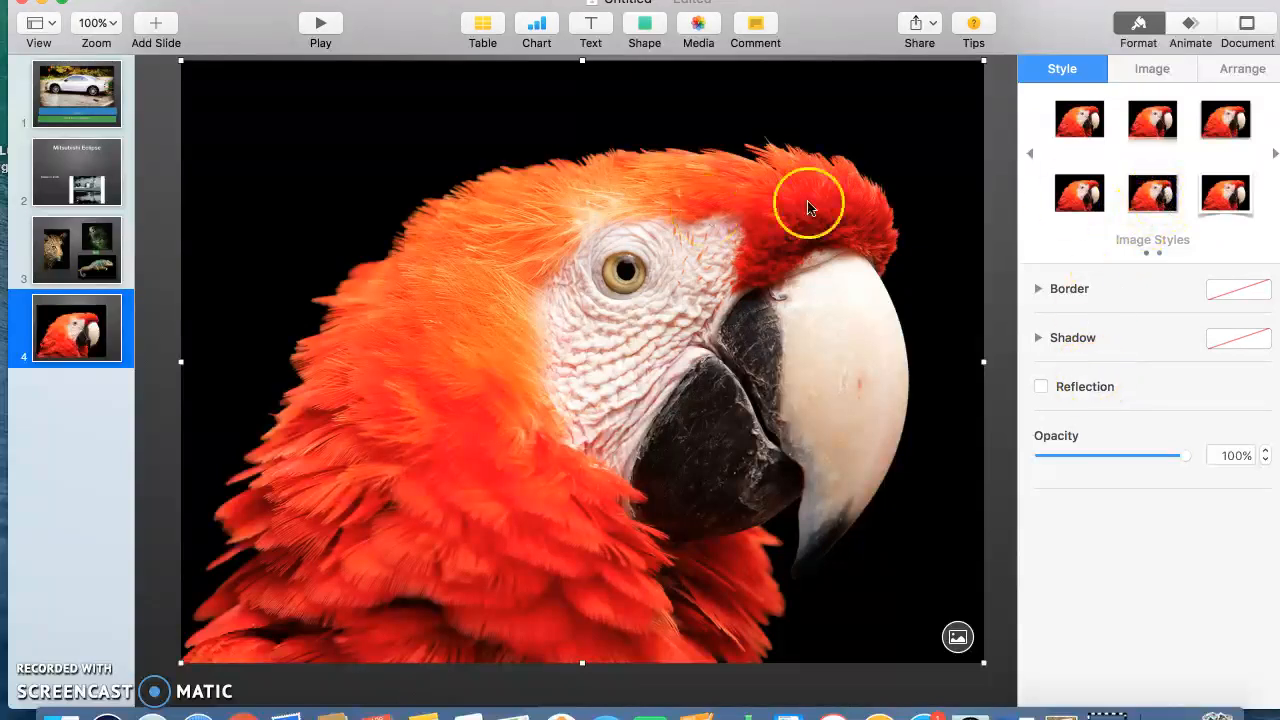
scroll(1176, 183, "right", 3)
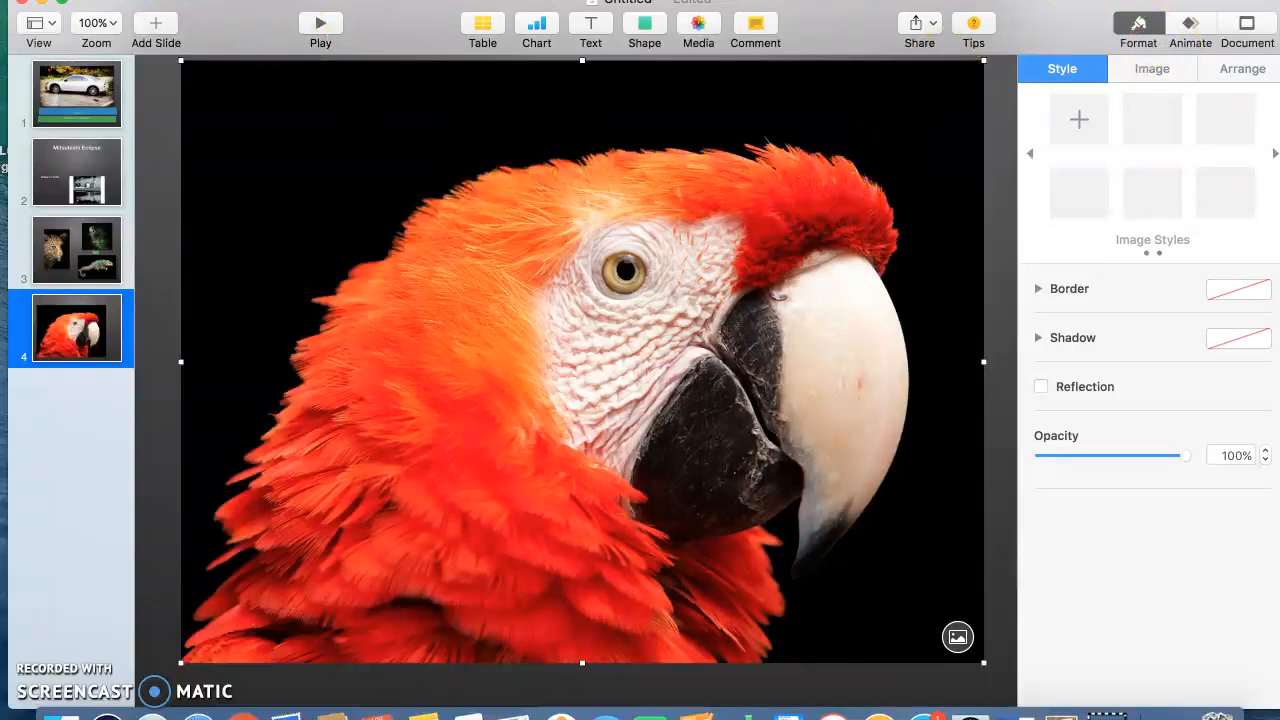
Step: Start saving the presentation and enter "cars" as its file name
left_click(137, 0)
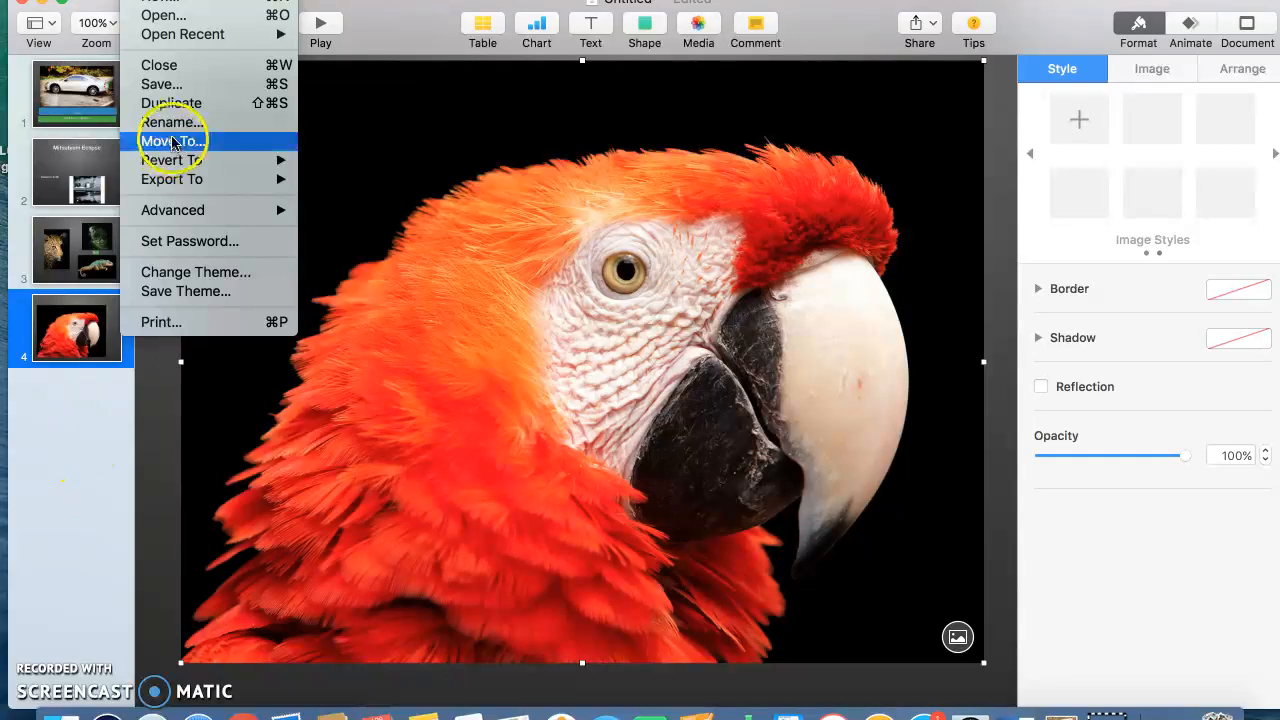
left_click(200, 84)
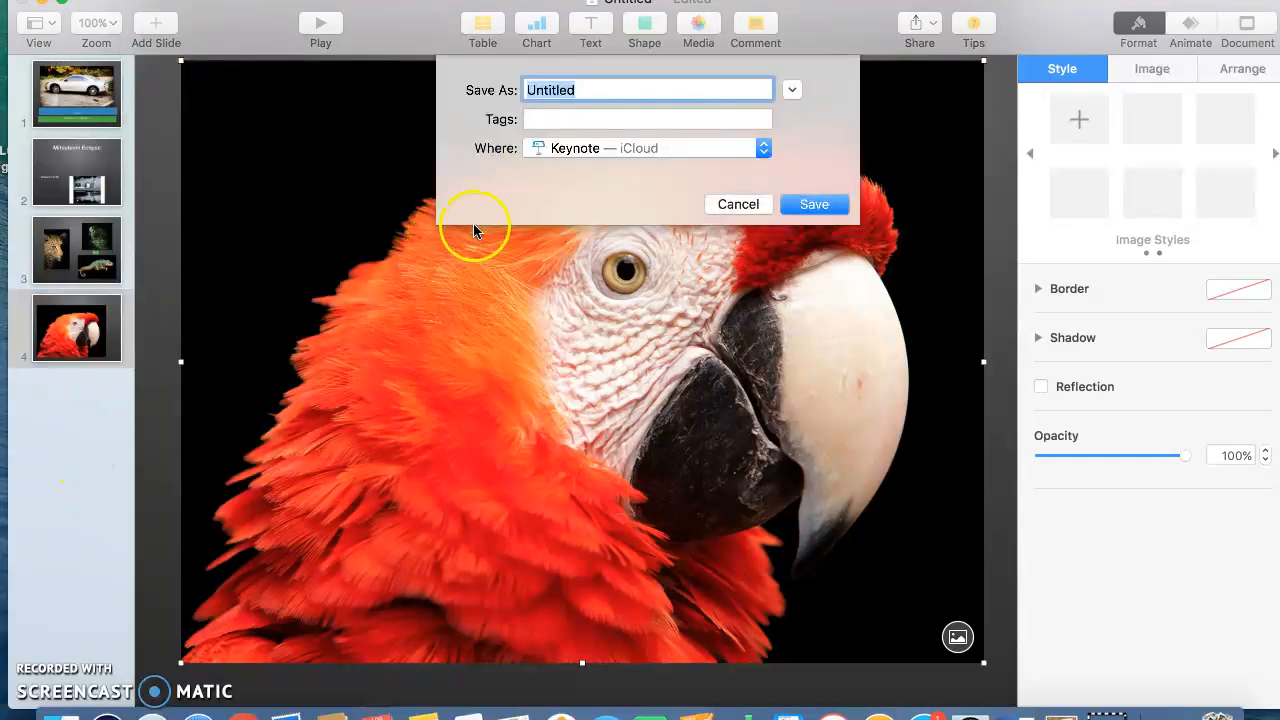
left_click(138, 0)
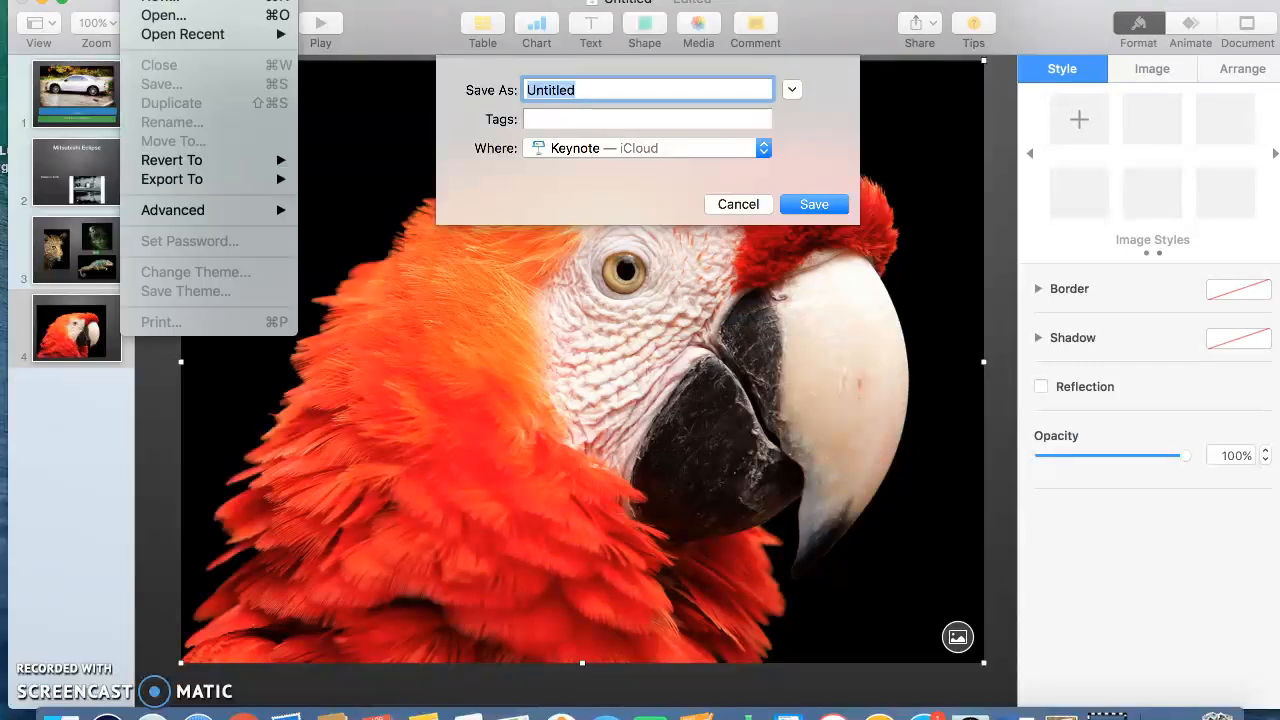
left_click(640, 88)
key("BackSpace")
key("BackSpace")
key("BackSpace")
key("BackSpace")
key("BackSpace")
key("BackSpace")
type("cars")
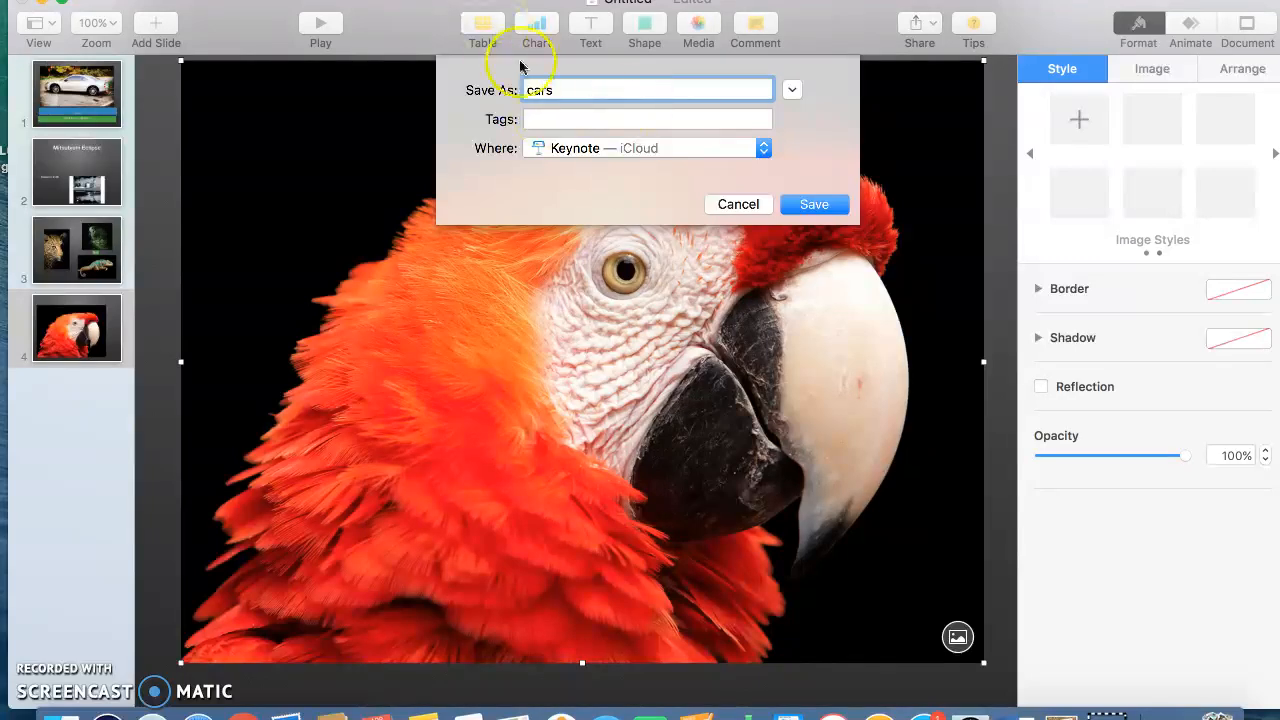
Step: Choose Desktop — iCloud as the save location and save the presentation there
left_click(560, 148)
left_click(836, 135)
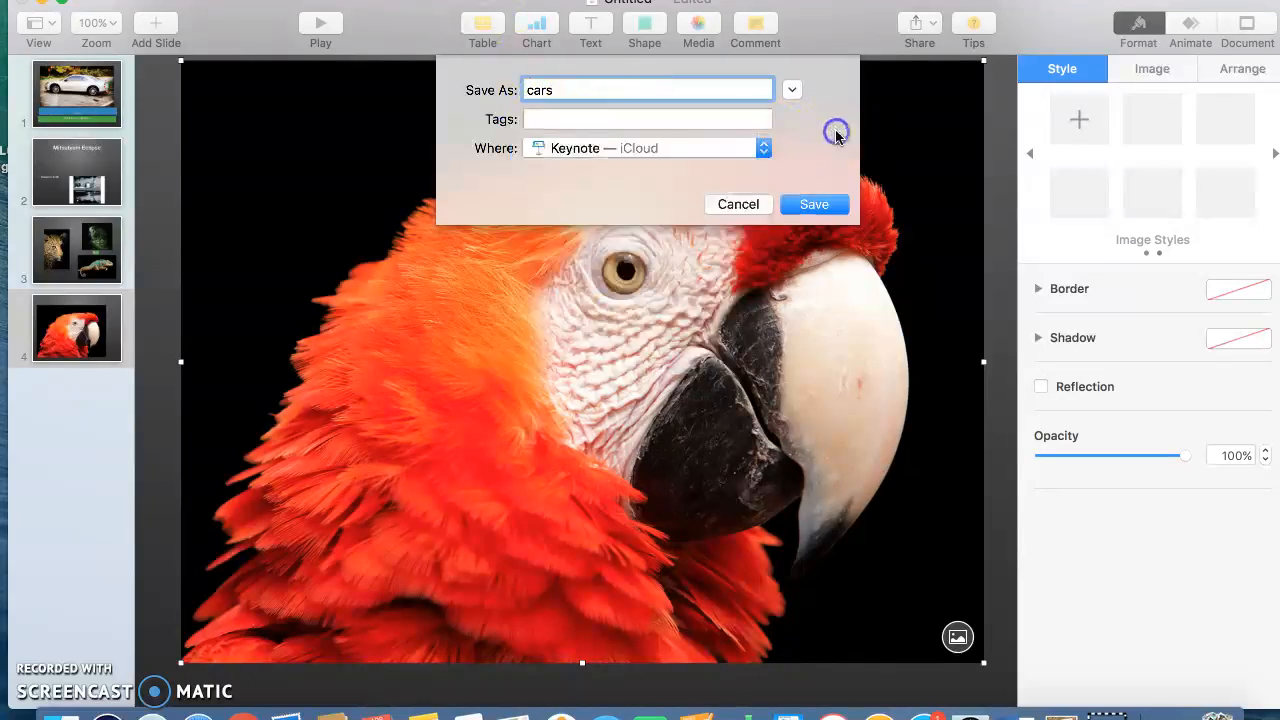
left_click(693, 151)
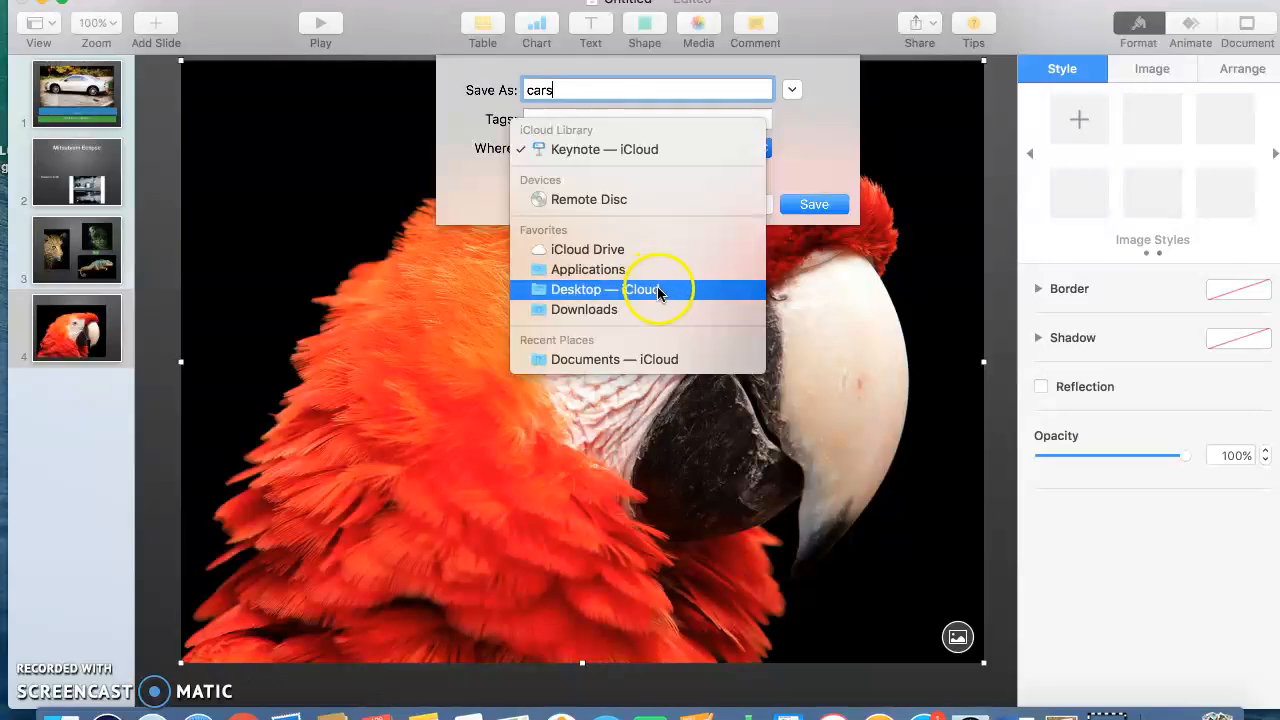
left_click(658, 294)
left_click(814, 205)
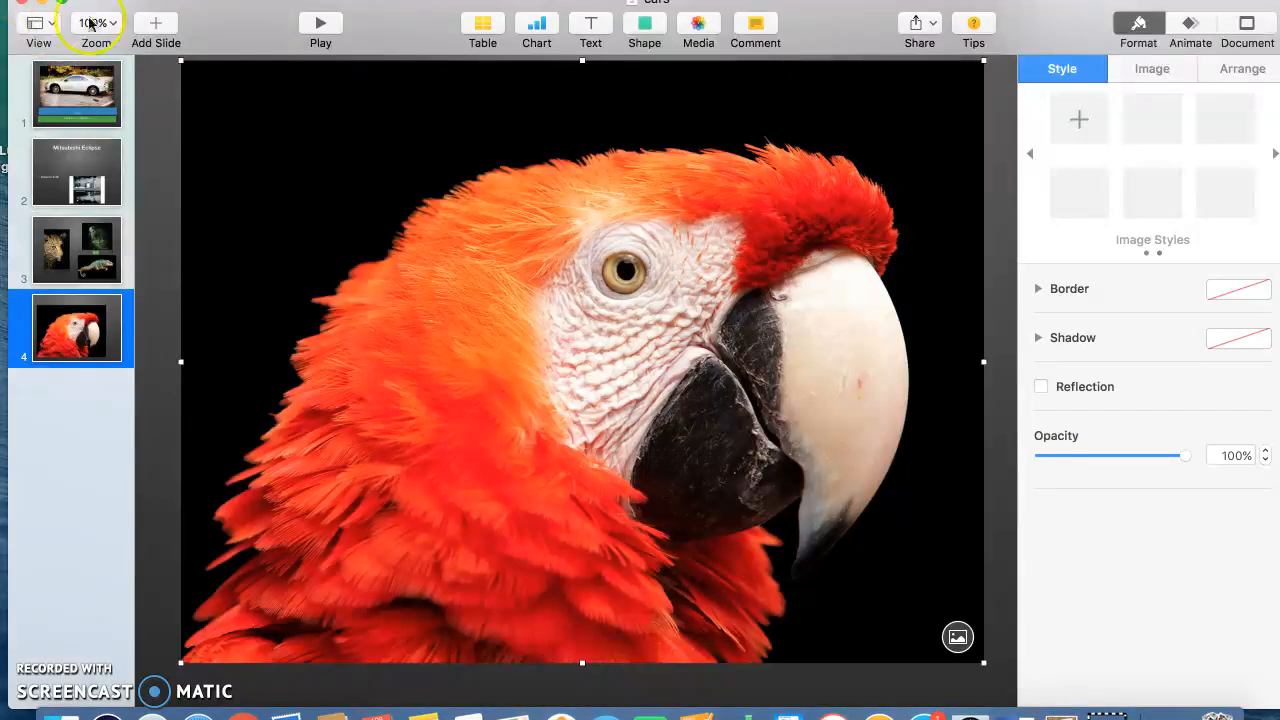
Step: Minimize the presentation window, locate the saved "cars" file on the desktop and look at its Open With options
left_click_drag(212, 22, 221, 75)
left_click(34, 50)
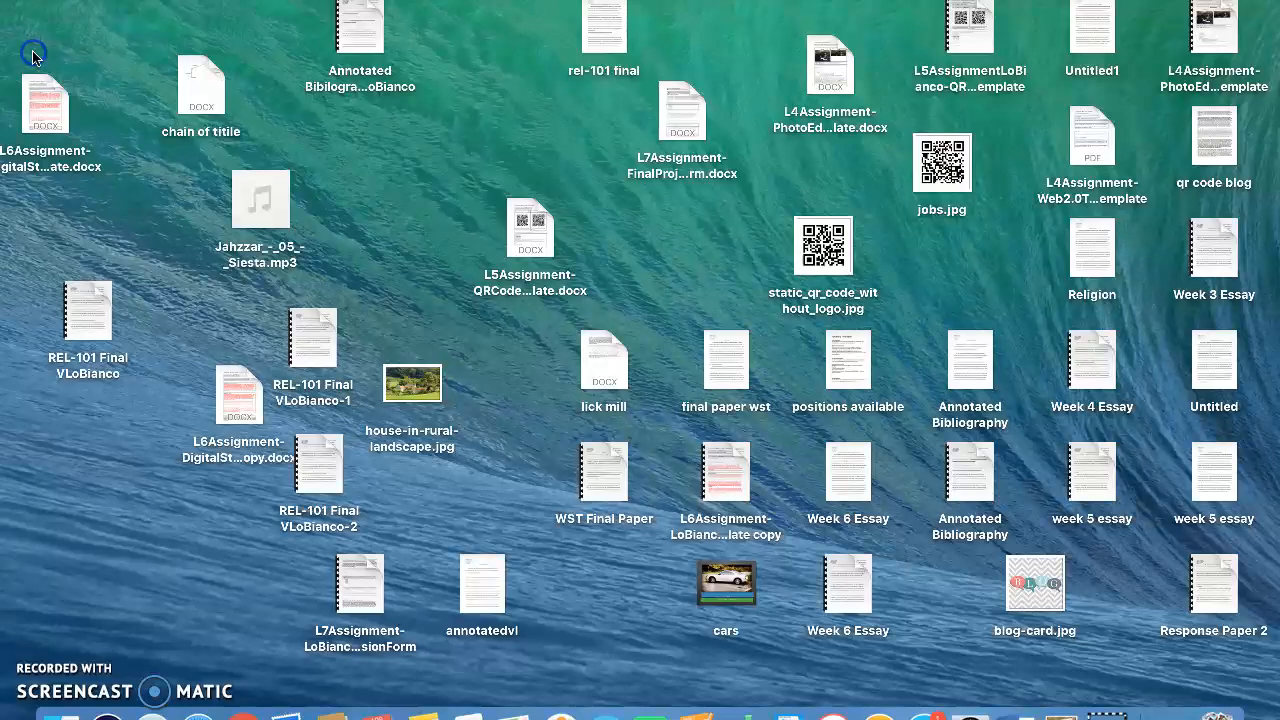
left_click(728, 580)
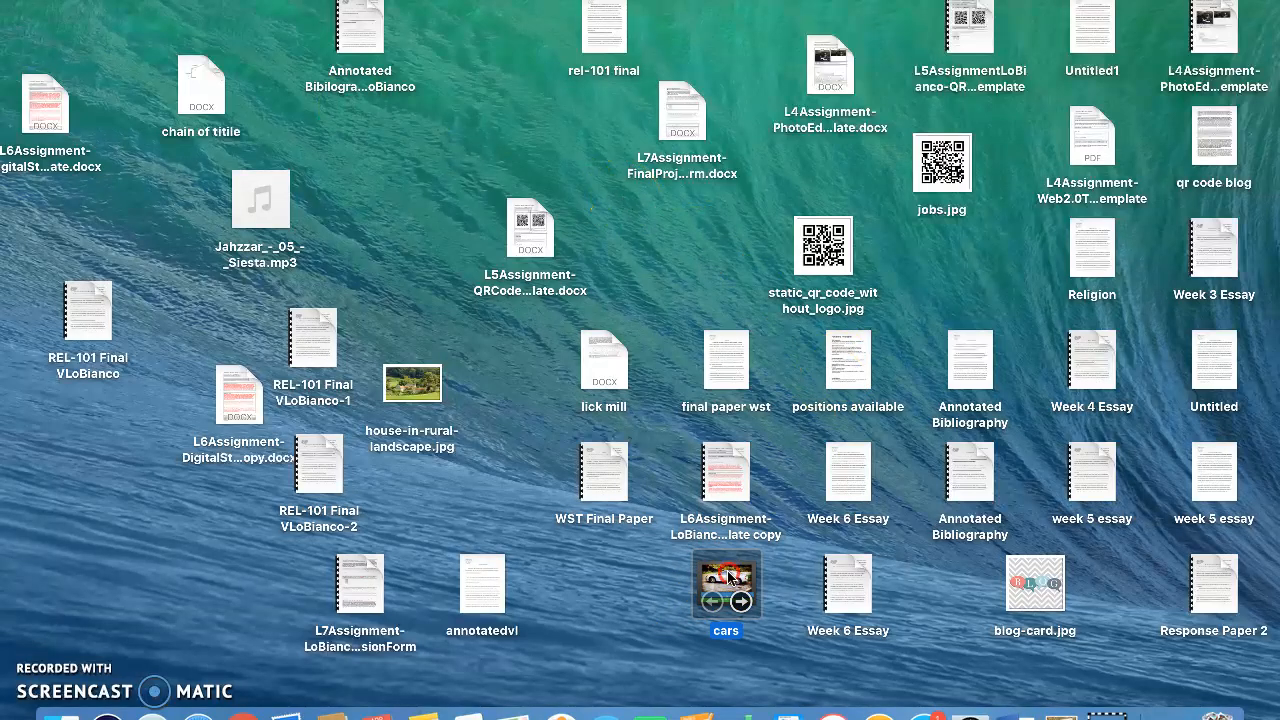
right_click(728, 578)
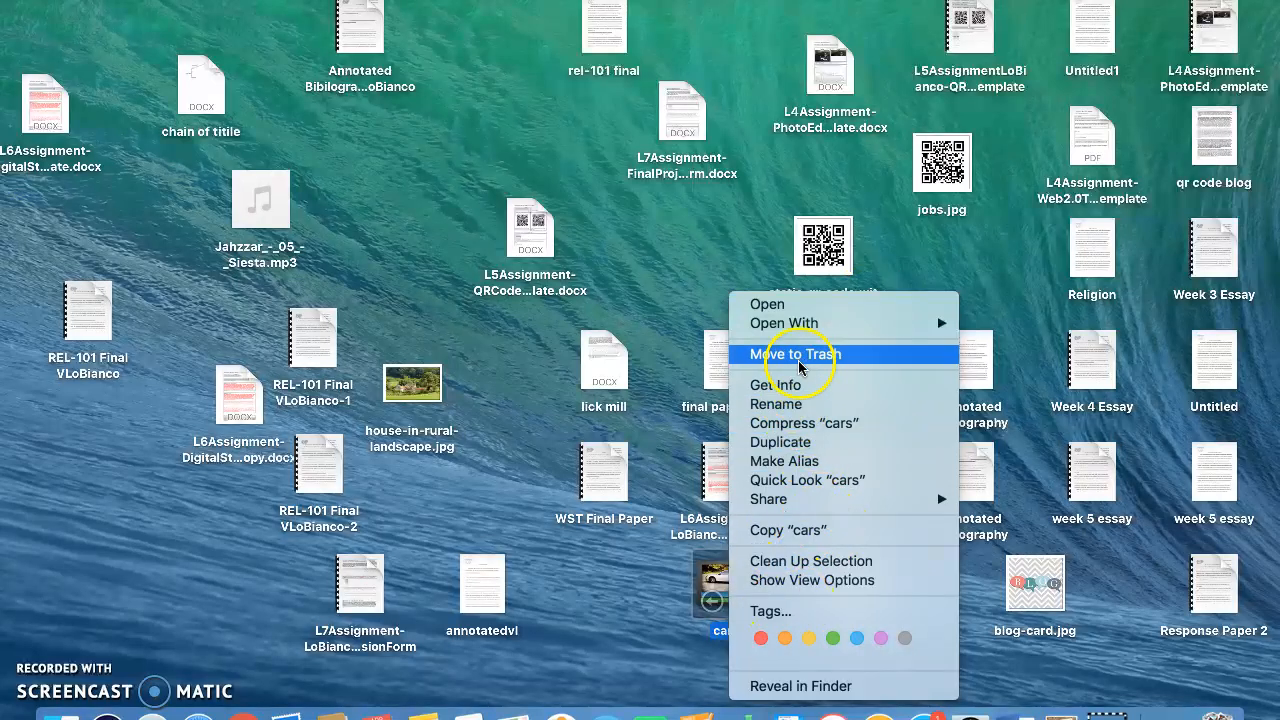
mouse_move(812, 325)
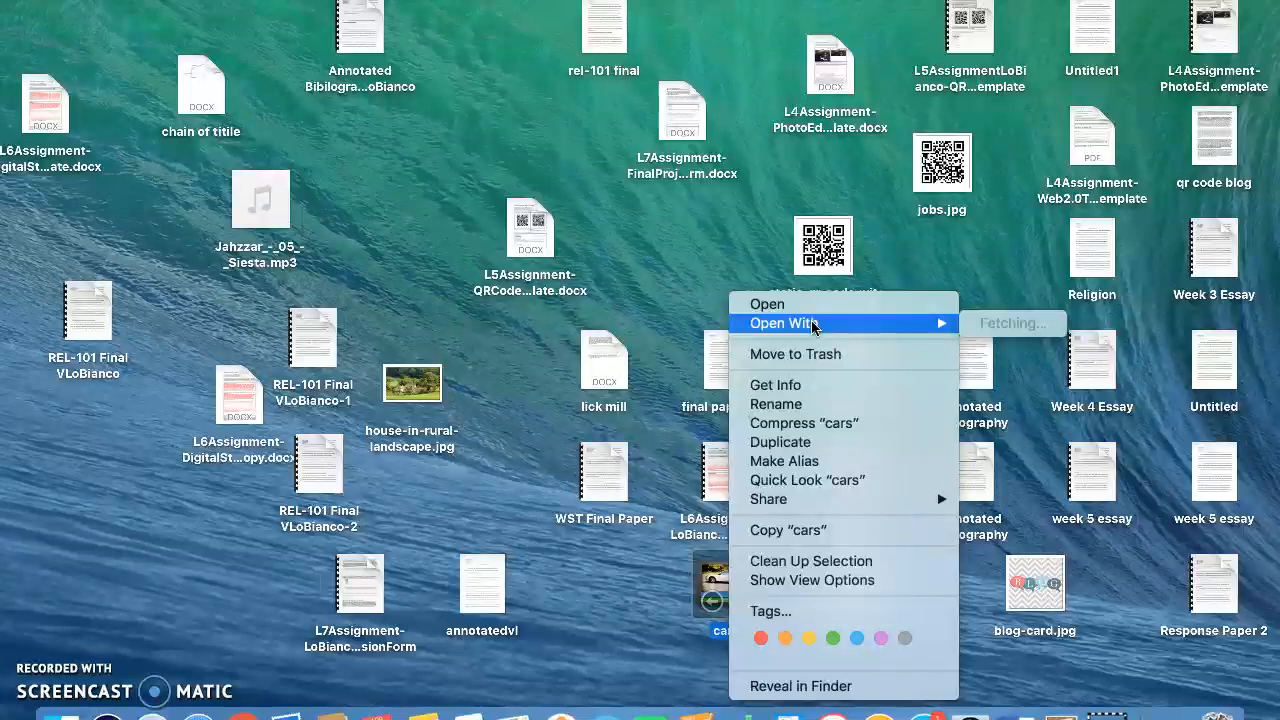
left_click(742, 194)
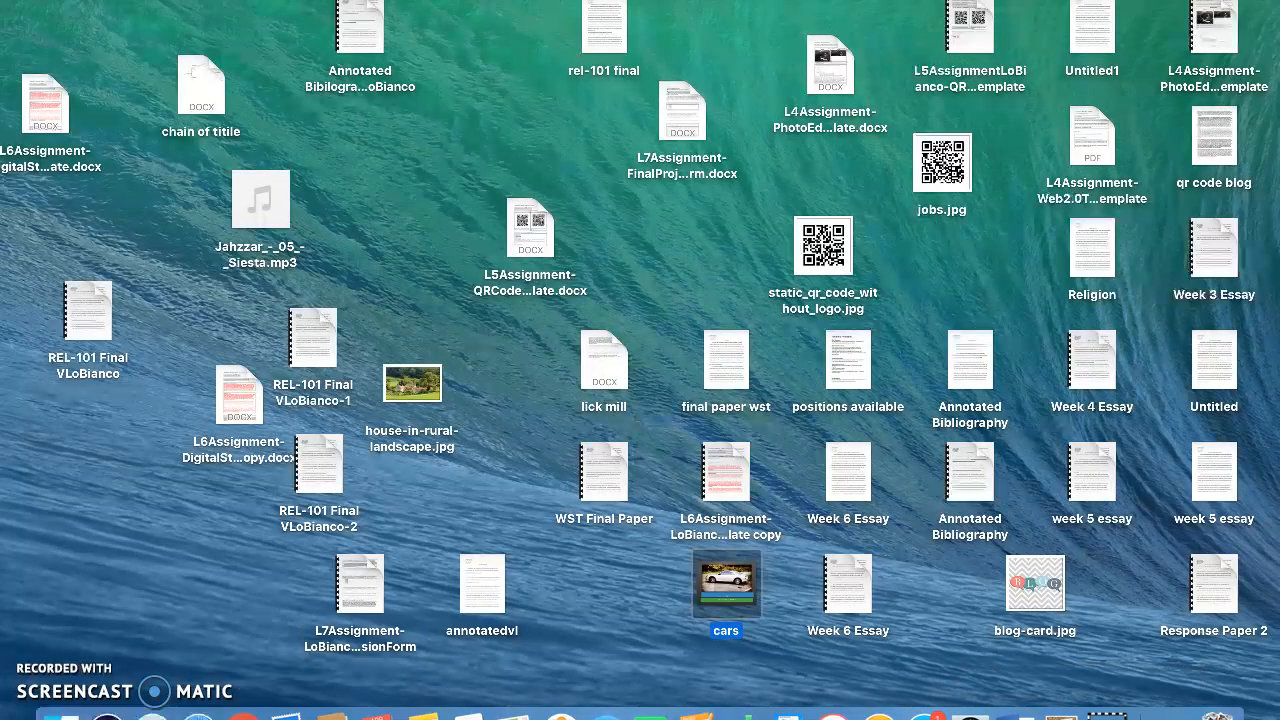
left_click(62, 715)
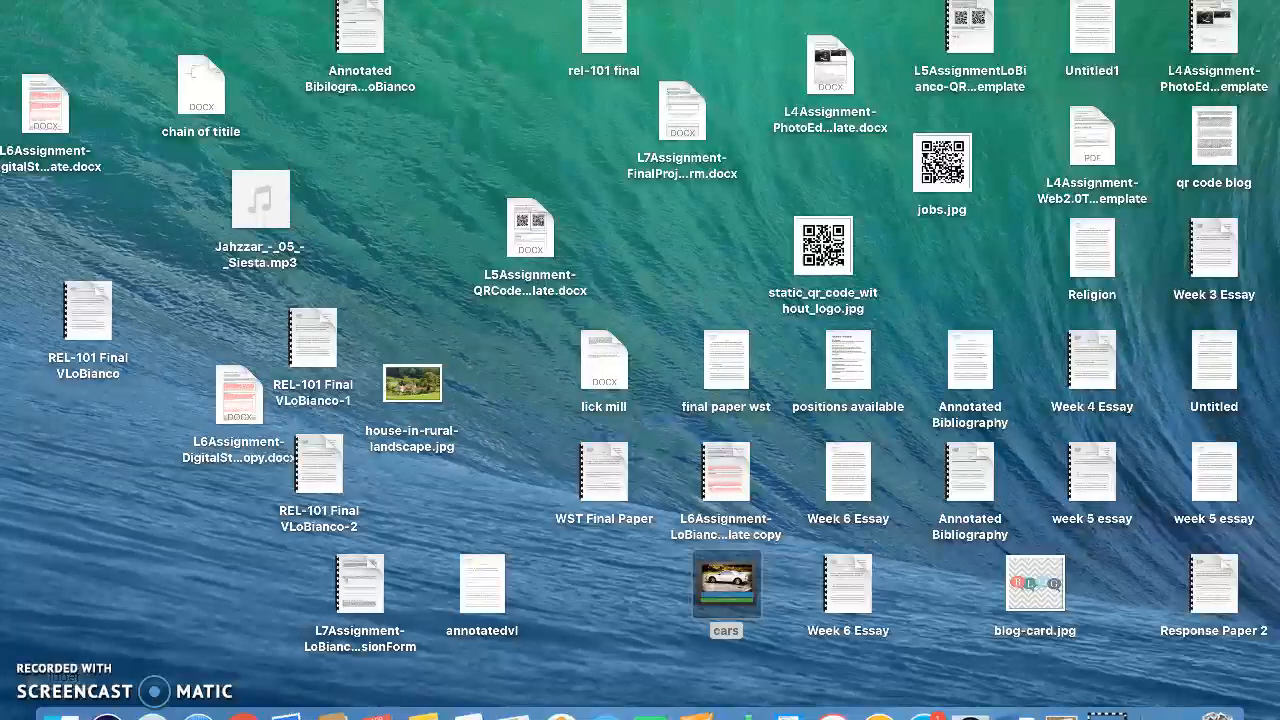